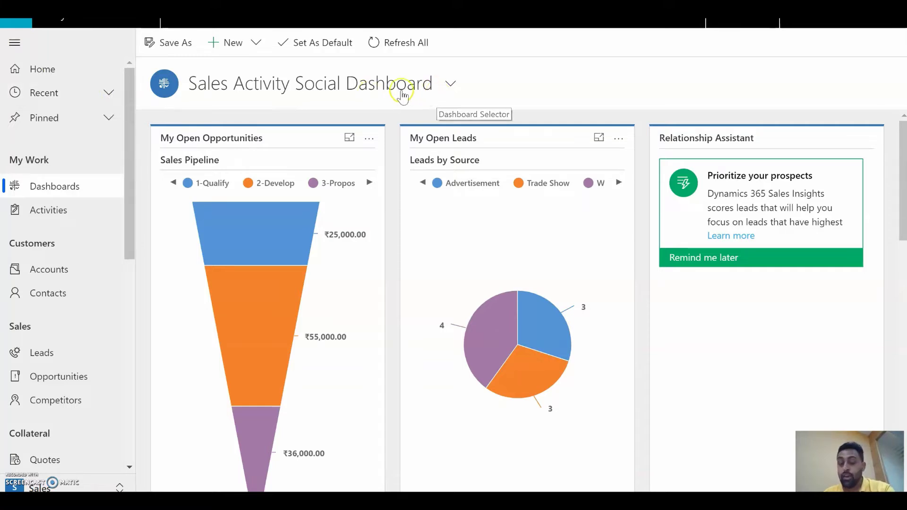
Pin Alpine Ski House from the recent records and check it among the pinned items, leaving both lists collapsed
left_click(111, 94)
left_click(111, 92)
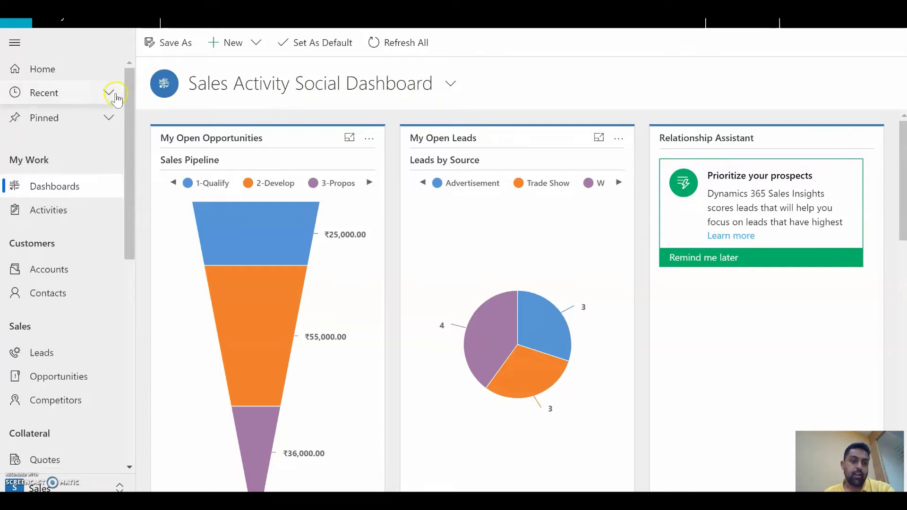
left_click(111, 93)
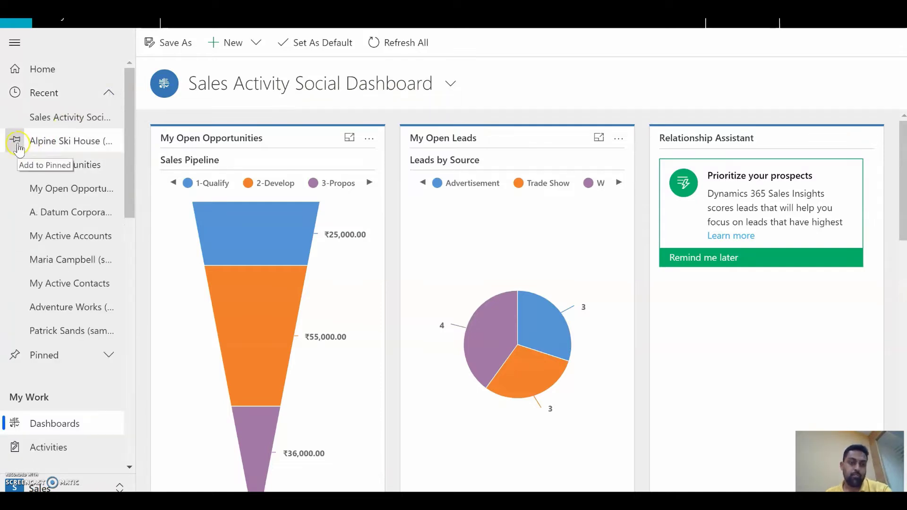
left_click(17, 143)
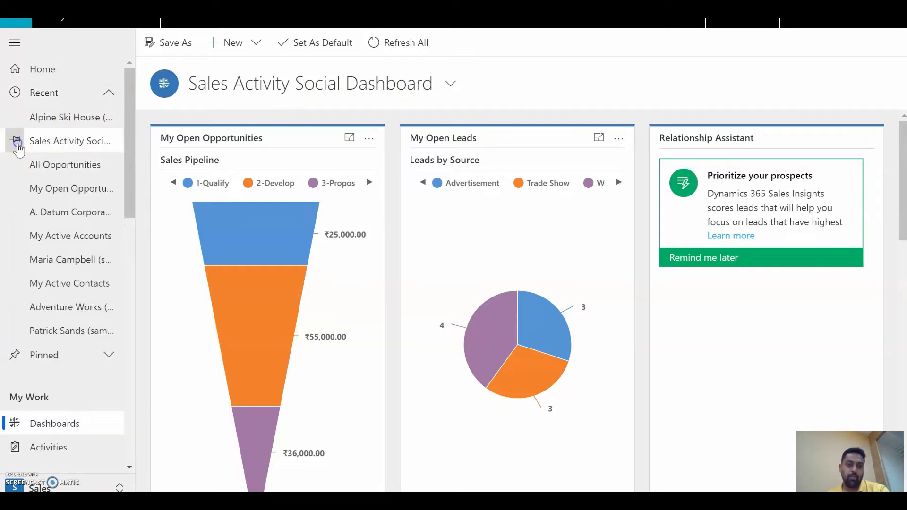
left_click(108, 93)
left_click(112, 118)
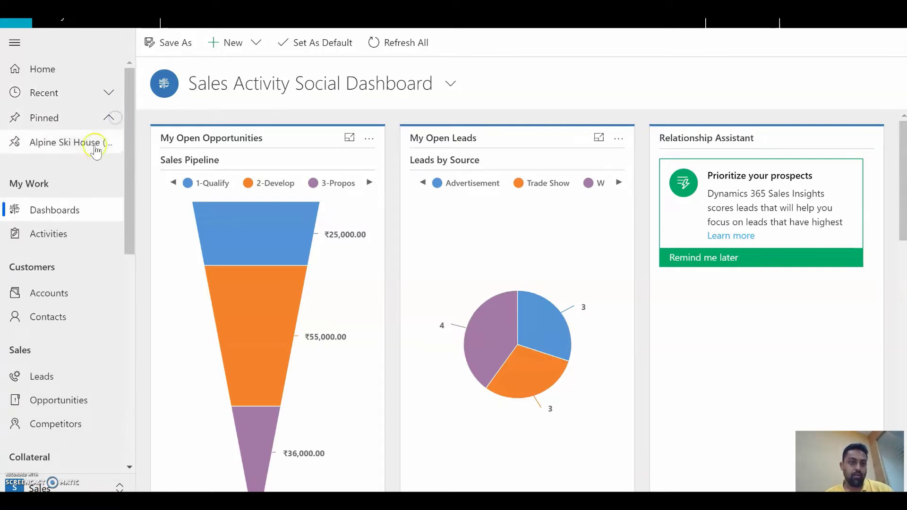
left_click(109, 119)
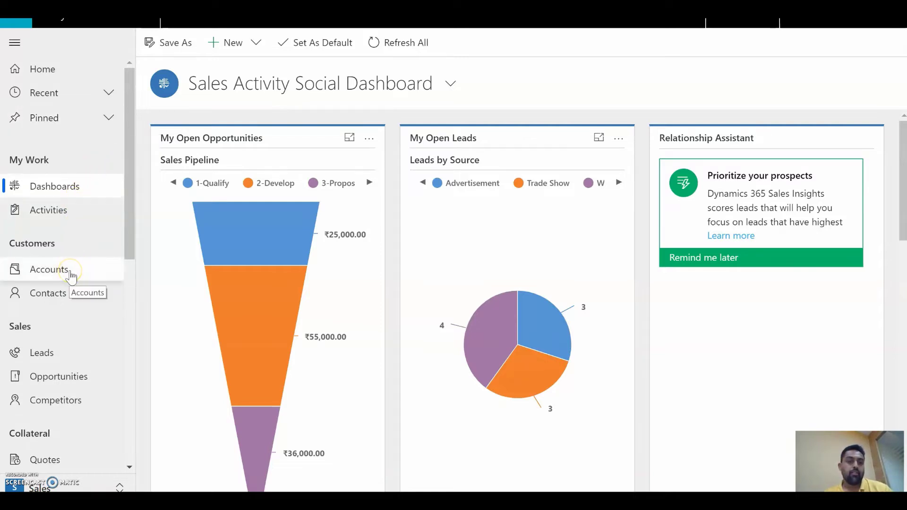
Collapse the site map to its compact form and look through the Sales Activity Social Dashboard's charts and activities
left_click(20, 46)
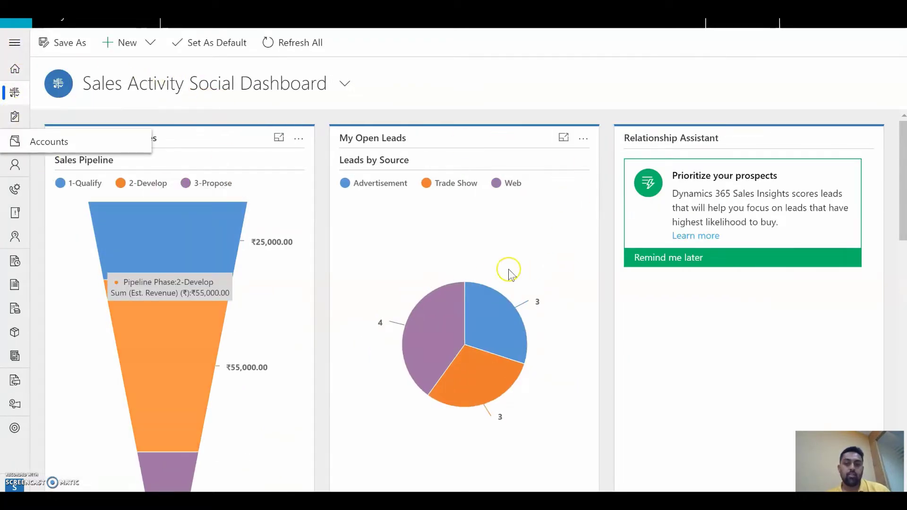
scroll(553, 213, "down", 2)
scroll(553, 213, "down", 10)
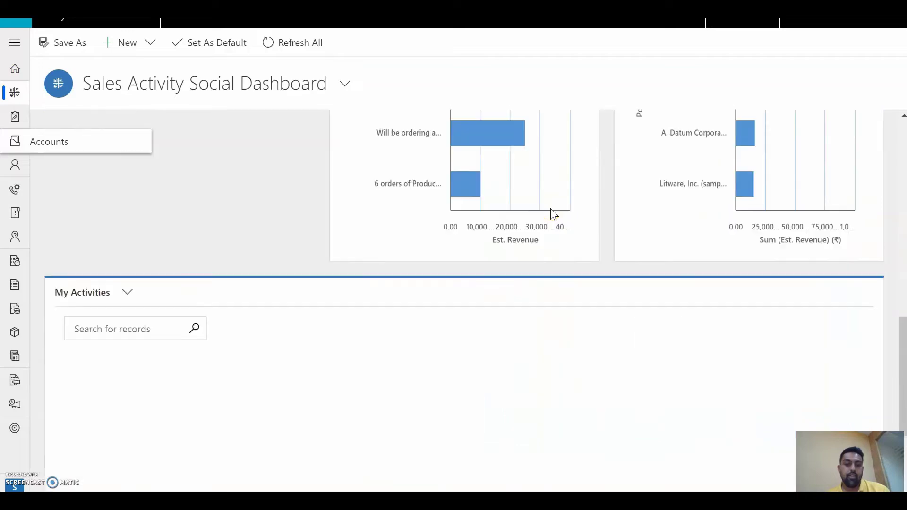
scroll(553, 212, "up", 5)
scroll(551, 209, "up", 6)
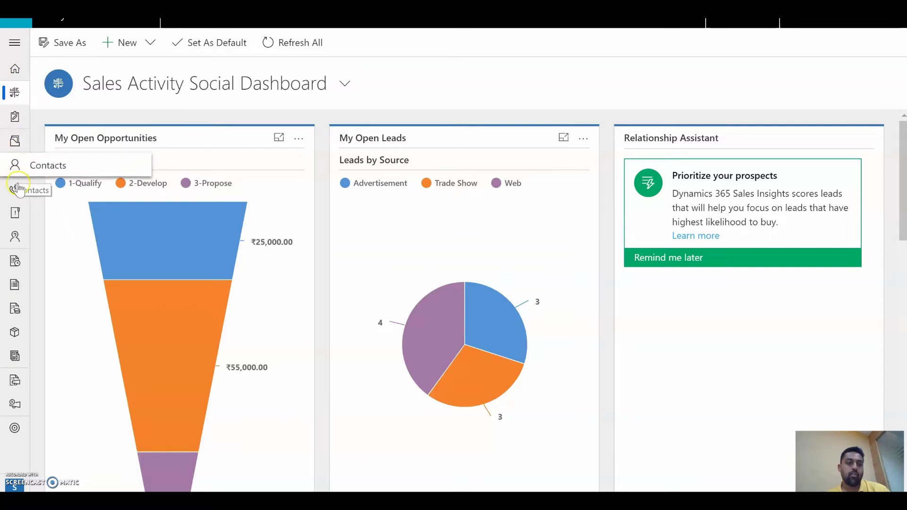
Open the Adventure Works (sample) record from the My Active Accounts view
left_click(17, 146)
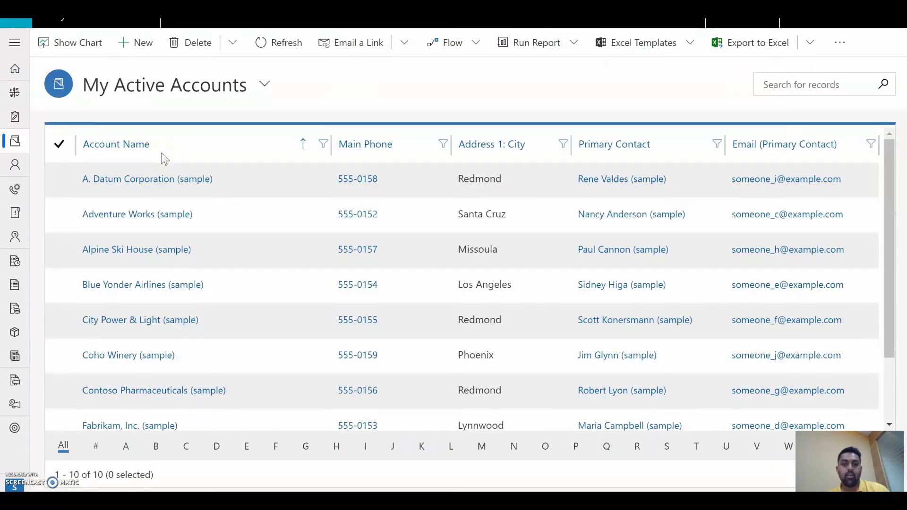
left_click(303, 151)
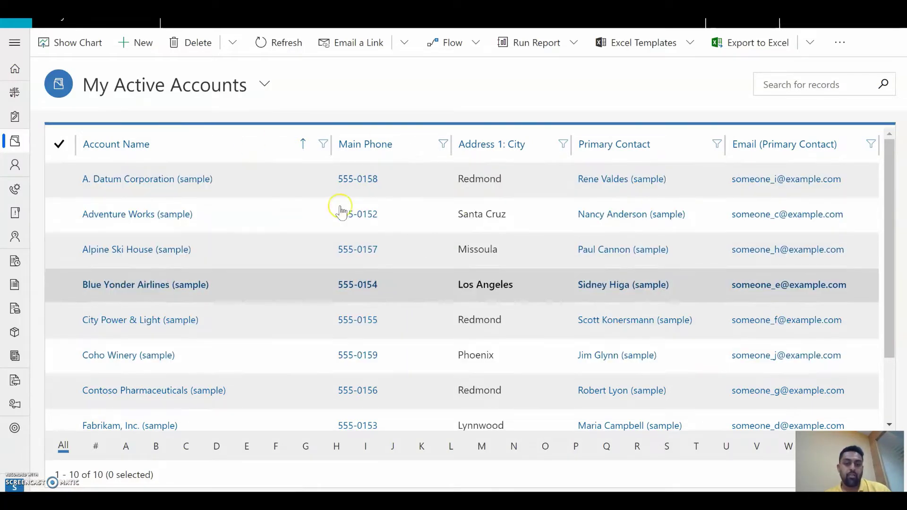
double_click(236, 215)
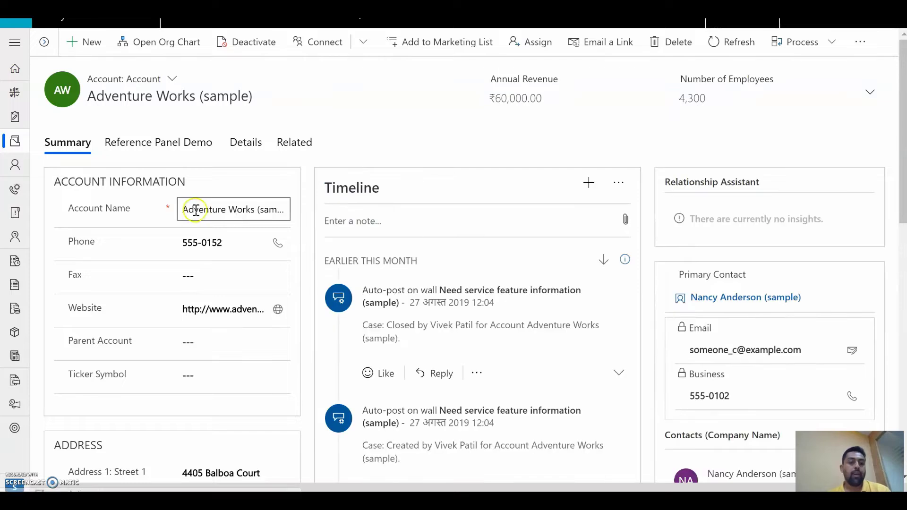
View the Adventure Works account's Reference Panel Demo and Details sections and its related Contacts
left_click(171, 148)
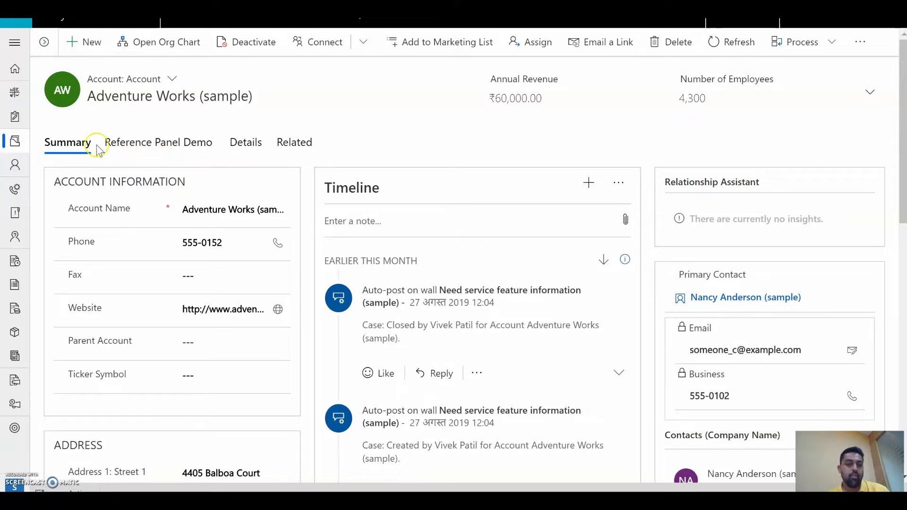
left_click(203, 147)
left_click(237, 146)
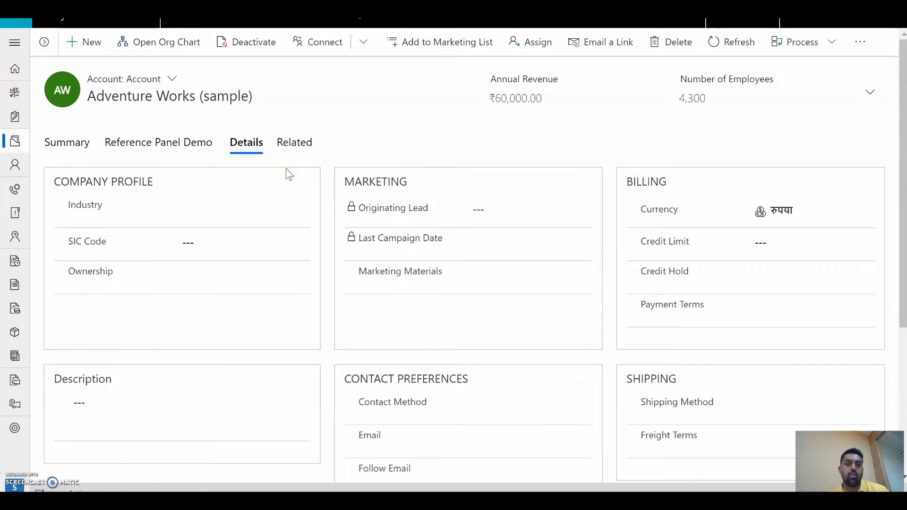
left_click(306, 147)
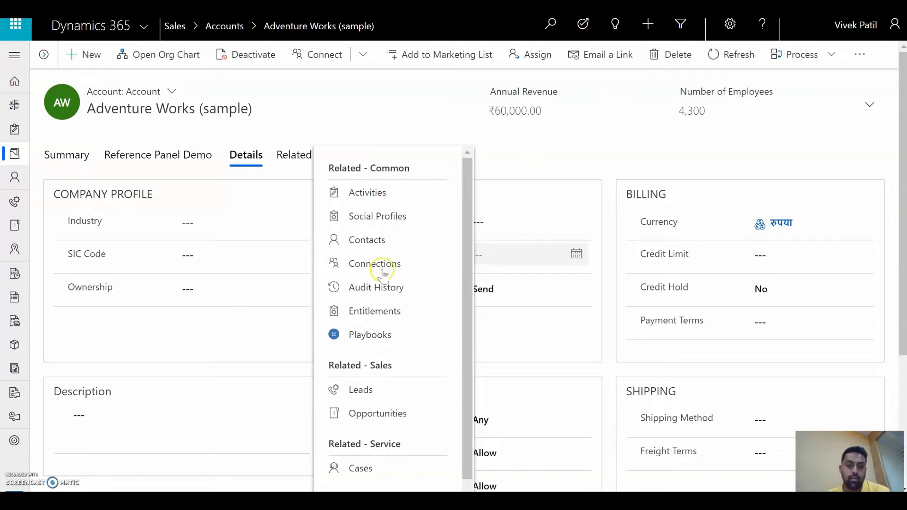
left_click(388, 243)
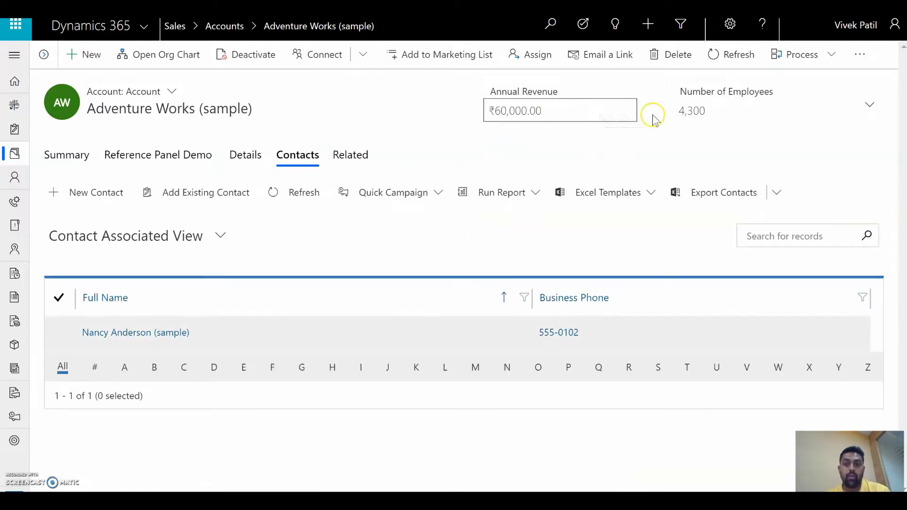
View the quick create form for a new account and close it without saving
left_click(649, 26)
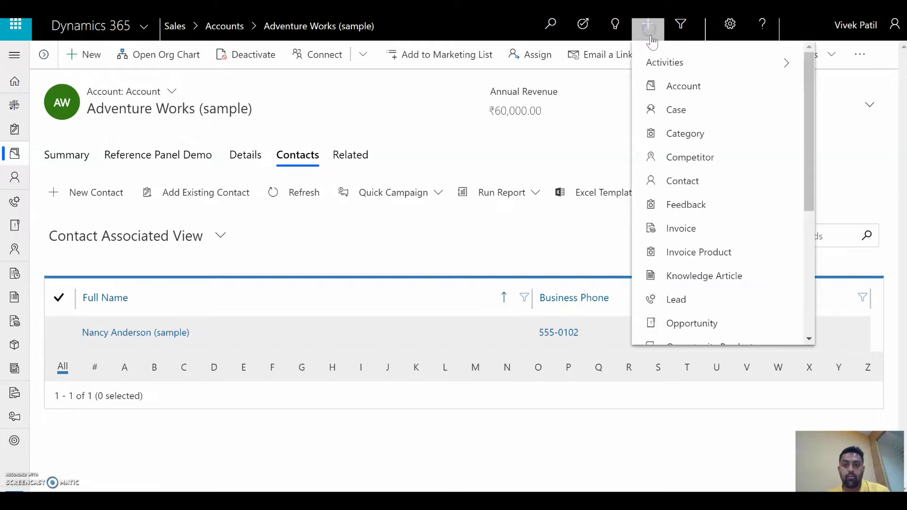
left_click(664, 89)
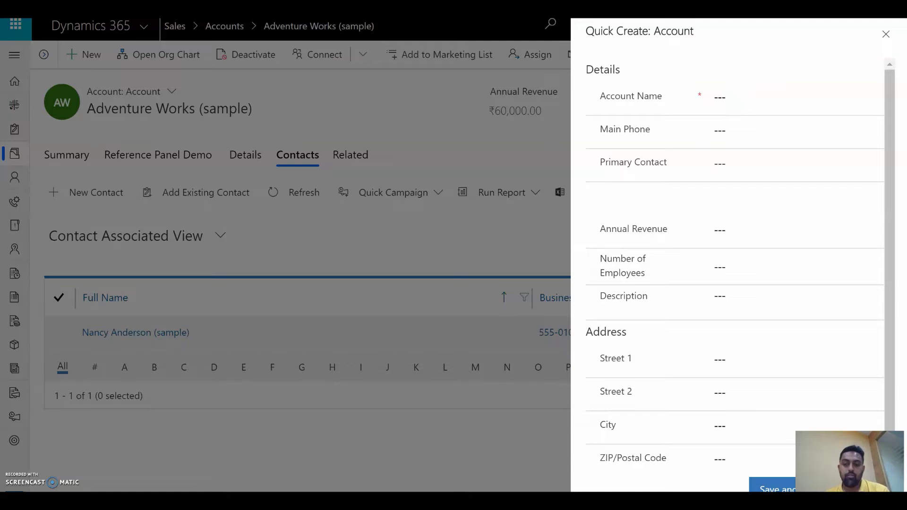
key("Escape")
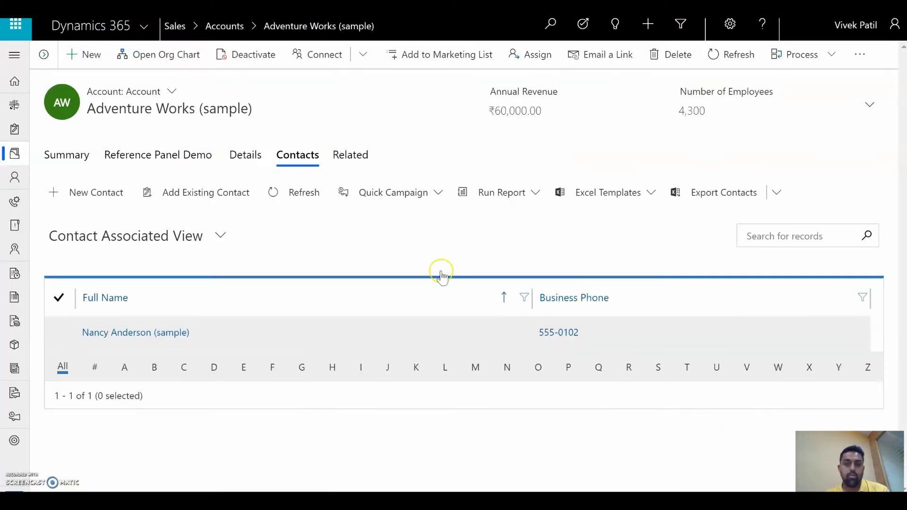
Return to the account's Summary and switch to Coho Winery (sample) through the record set, leaving the record list closed
left_click(83, 154)
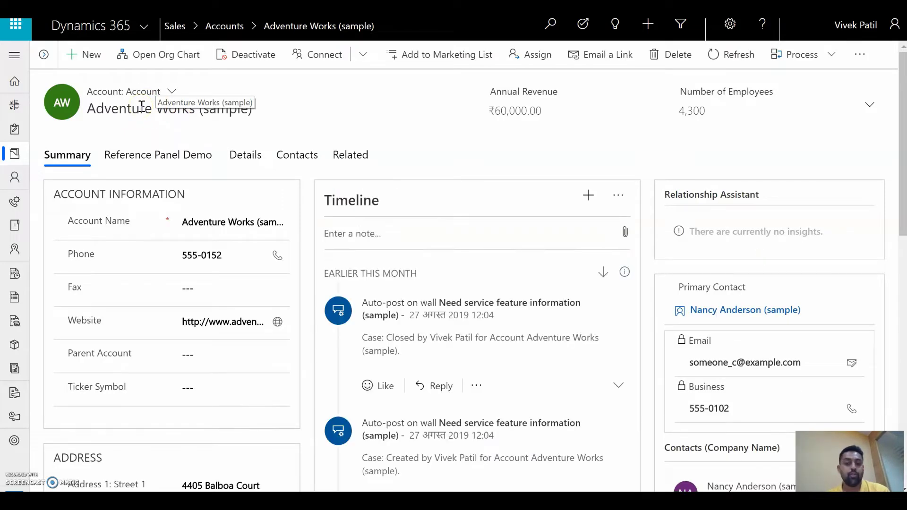
left_click(45, 56)
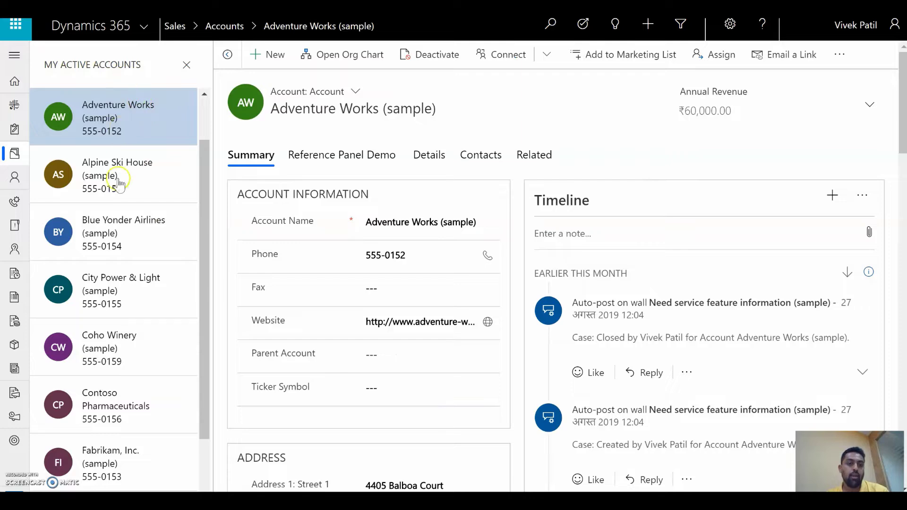
left_click(116, 336)
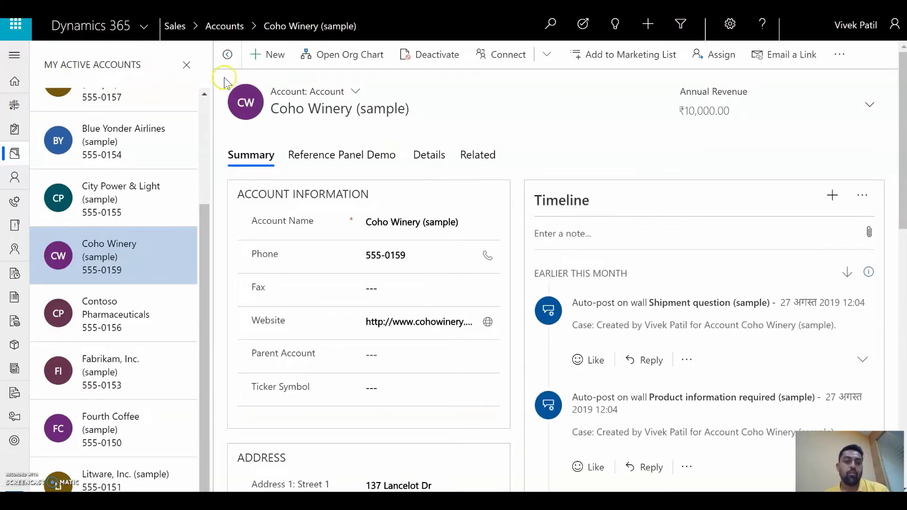
left_click(231, 56)
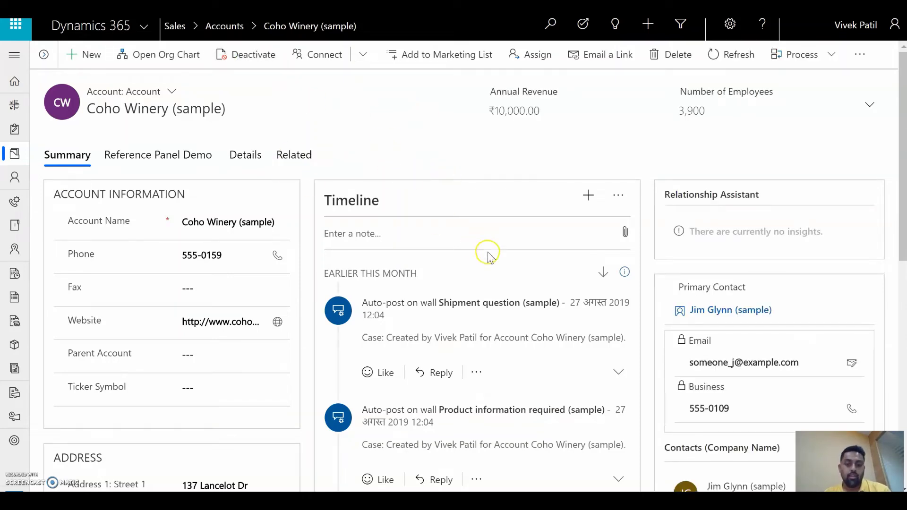
Switch to the UCI presentation in PowerPoint and show the Profile Cards slide
left_click(522, 287)
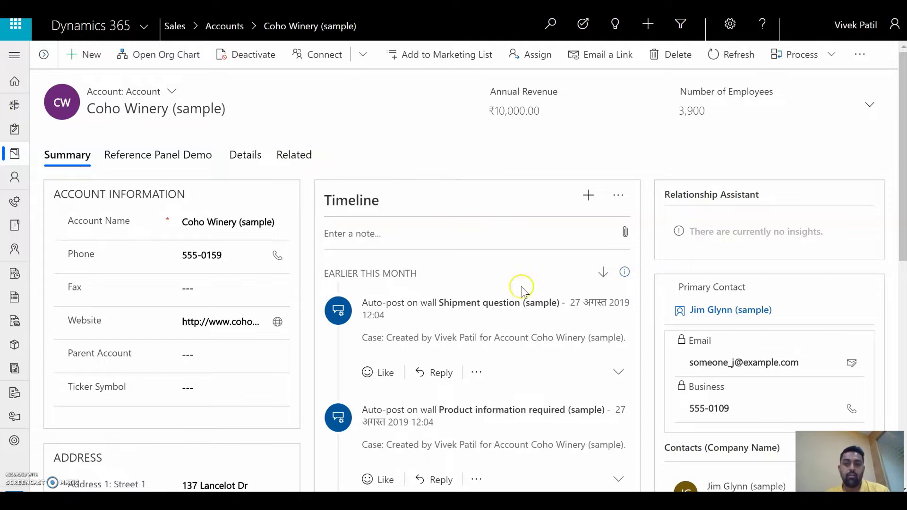
left_click(607, 507)
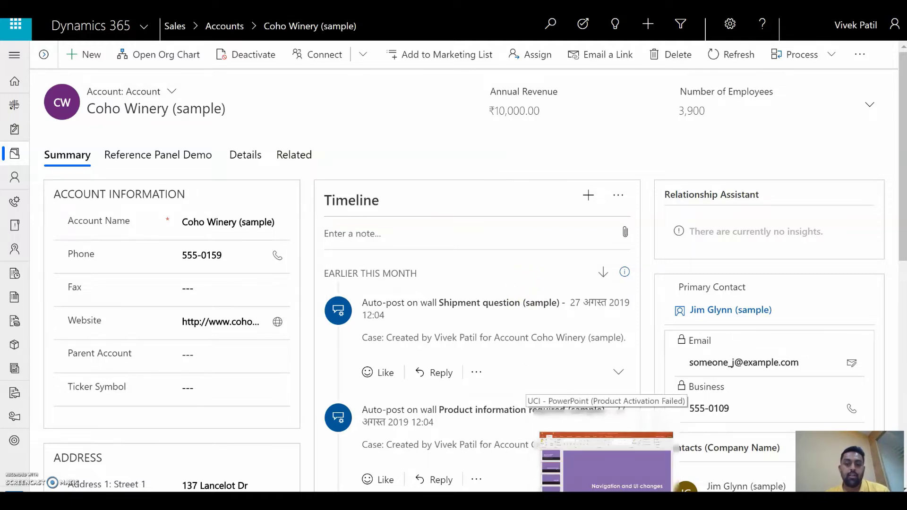
left_click(69, 266)
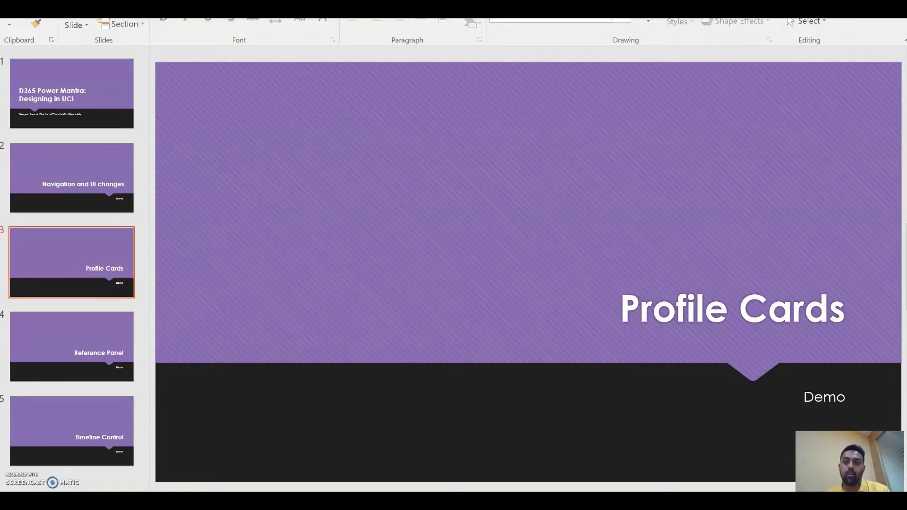
Switch back to Dynamics 365 and examine the Coho Winery primary contact's profile card and its expanded contact information
key("alt+Tab")
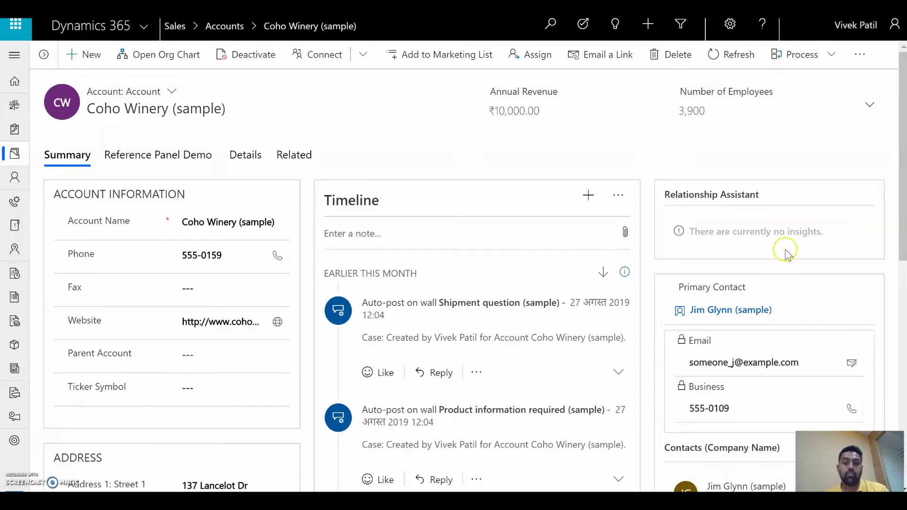
scroll(736, 196, "down", 2)
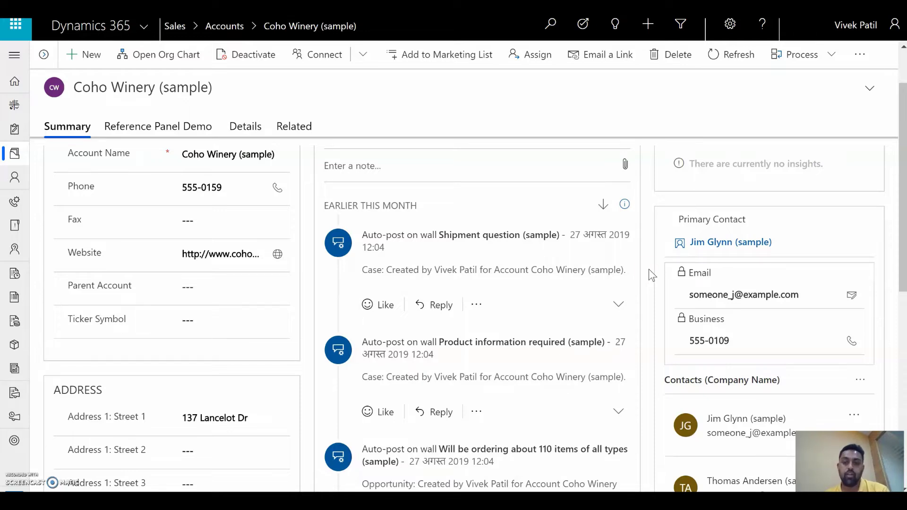
mouse_move(681, 249)
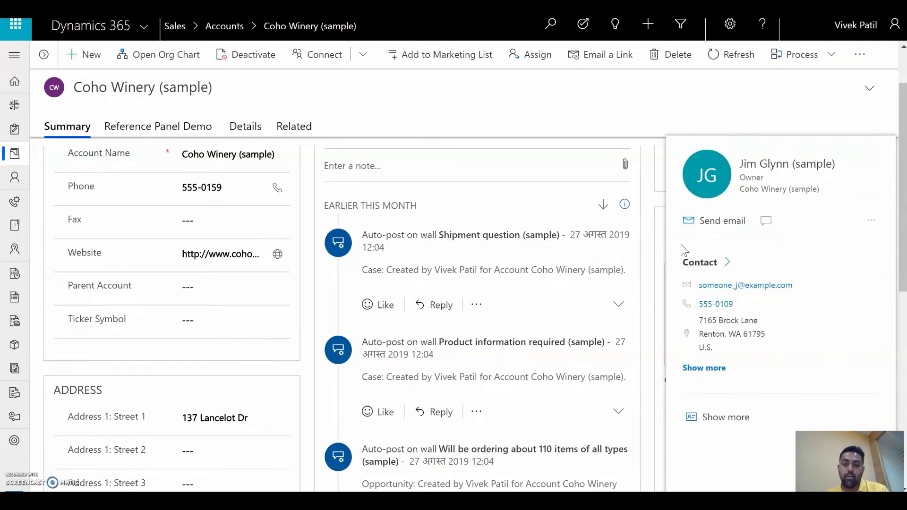
left_click(767, 221)
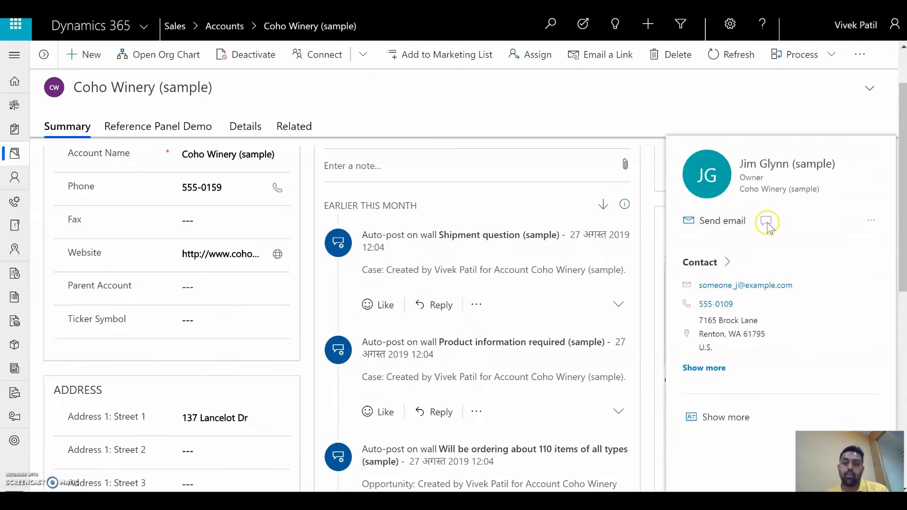
left_click(728, 413)
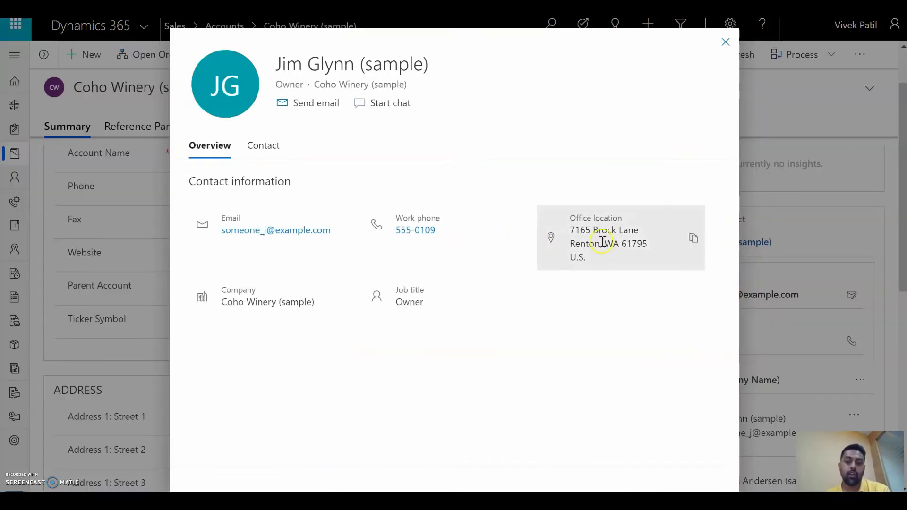
left_click(726, 42)
scroll(655, 192, "up", 2)
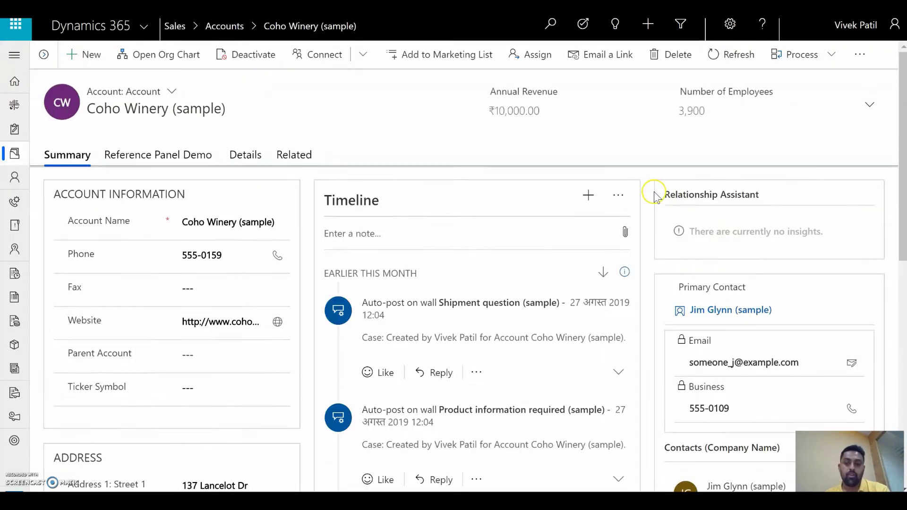
Check the Owner field in the expanded Coho Winery header, collapse it, and view the account's contact details
left_click(869, 103)
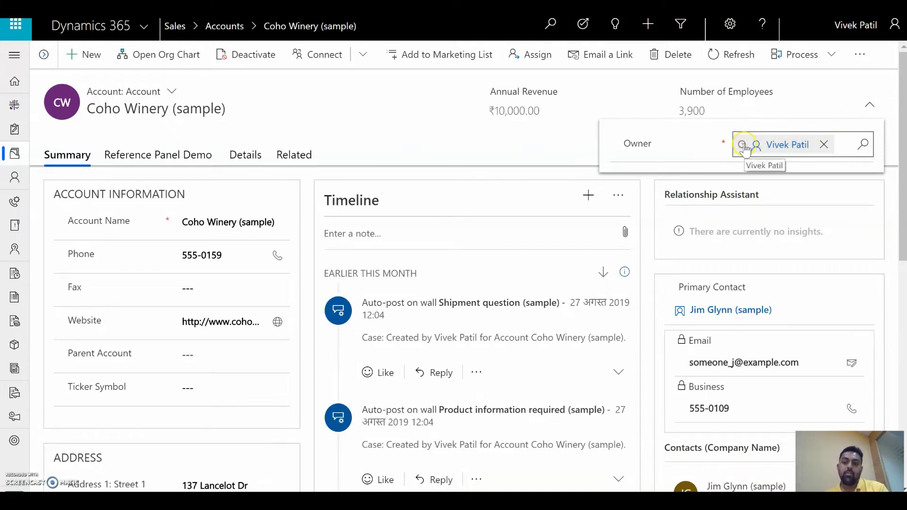
left_click(868, 105)
scroll(643, 244, "down", 3)
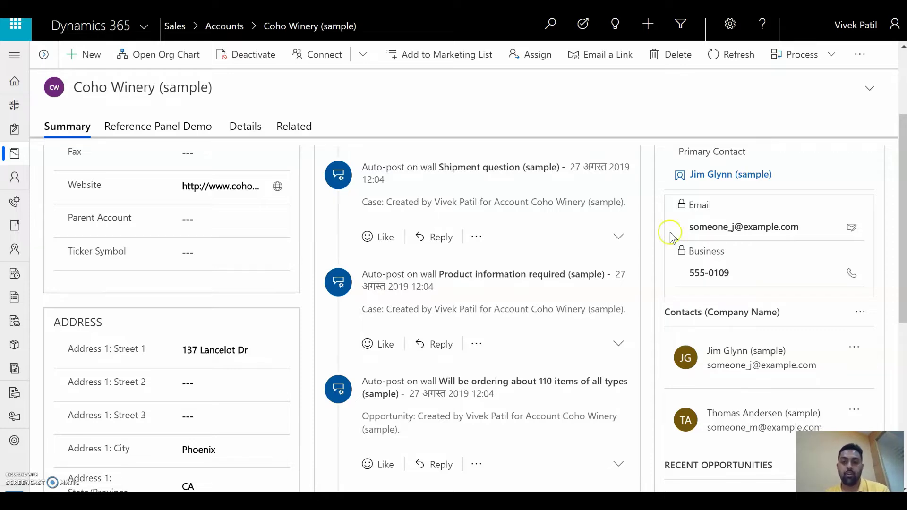
Open System Settings under Administration, check the general option that enables users to view contact cards, and leave without saving
left_click(728, 49)
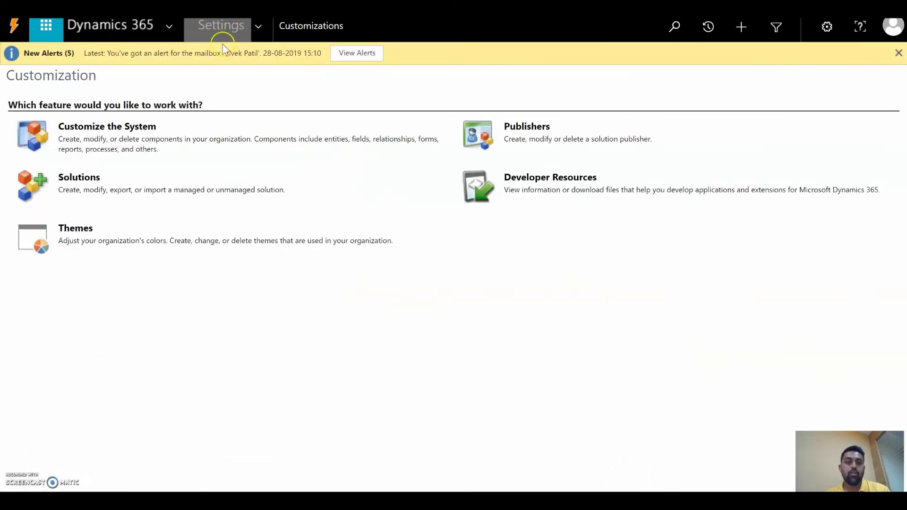
left_click(256, 31)
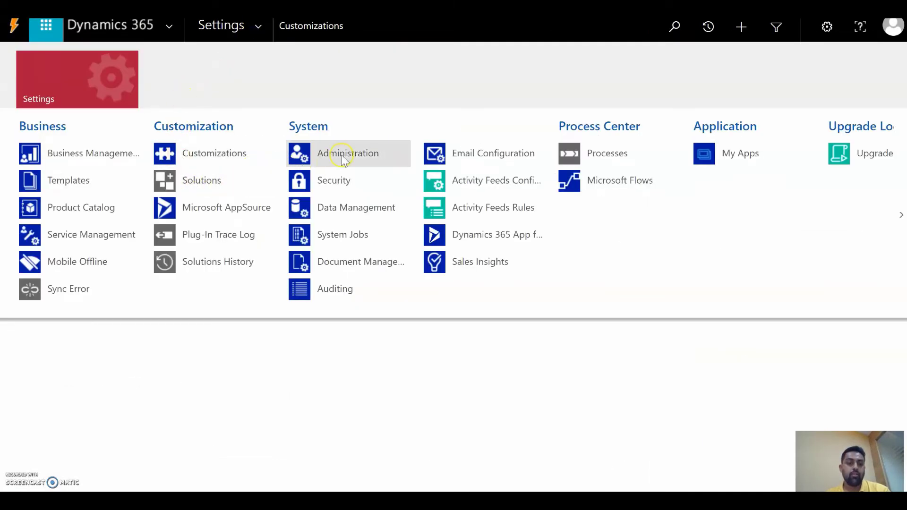
left_click(342, 155)
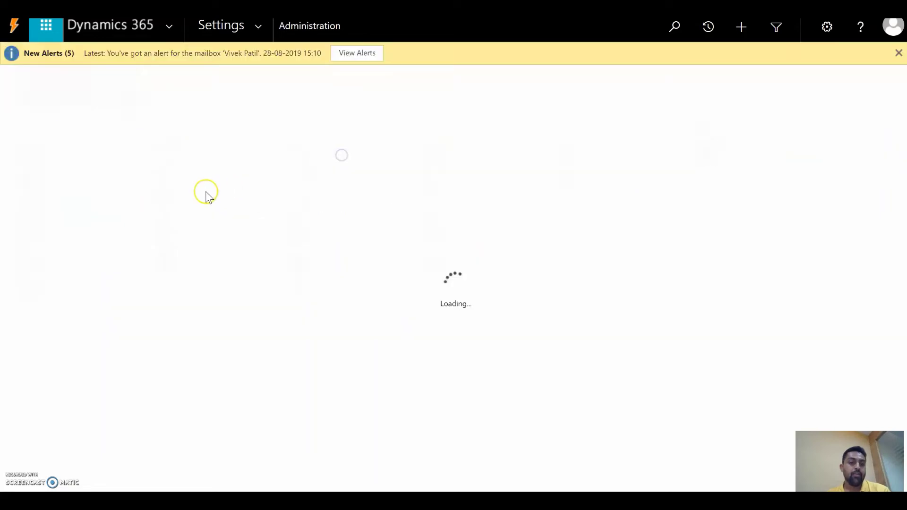
left_click(118, 179)
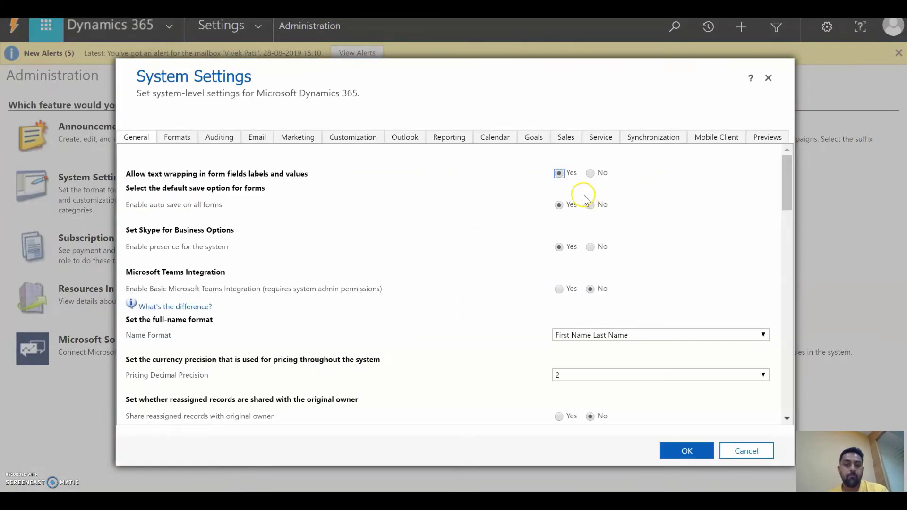
scroll(528, 213, "down", 20)
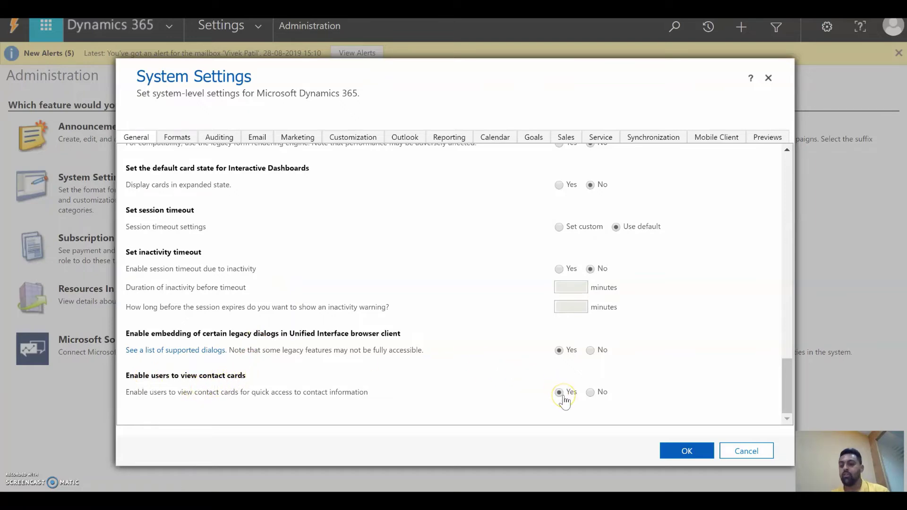
left_click(742, 451)
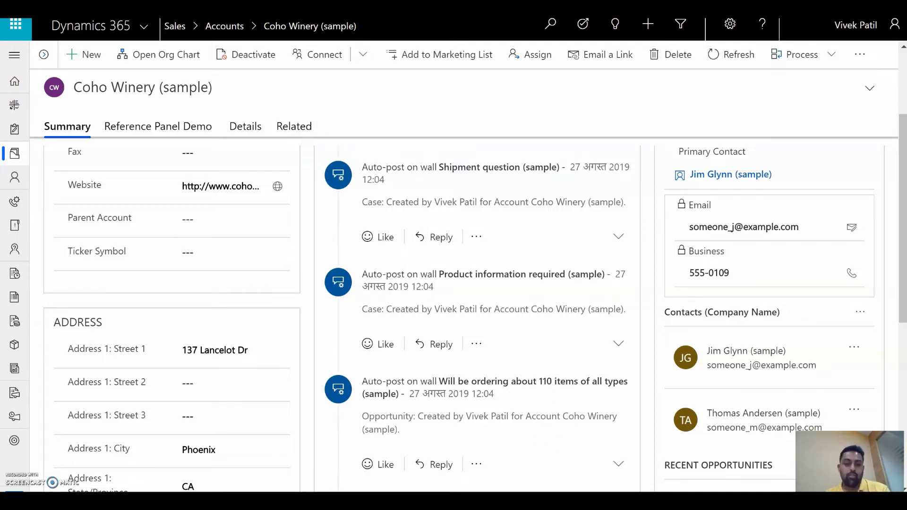
Switch to the UCI presentation in PowerPoint and show the Reference Panel slide
key("alt+Tab")
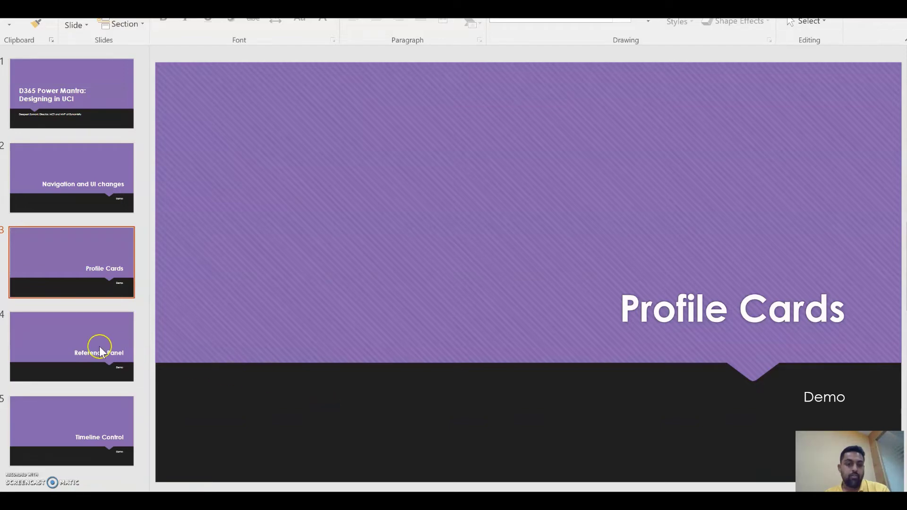
left_click(86, 337)
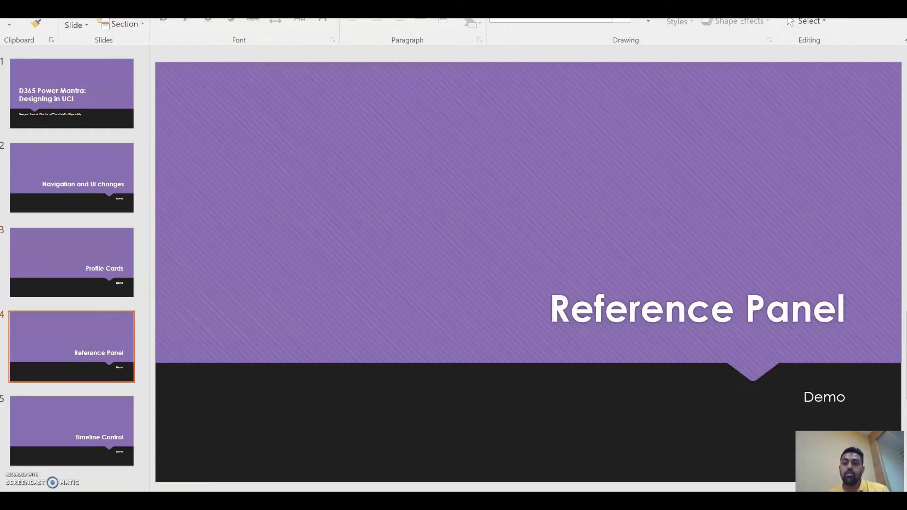
Switch back to Dynamics 365 and open the pinned Alpine Ski House (sample) account from the expanded site map
key("alt+Tab")
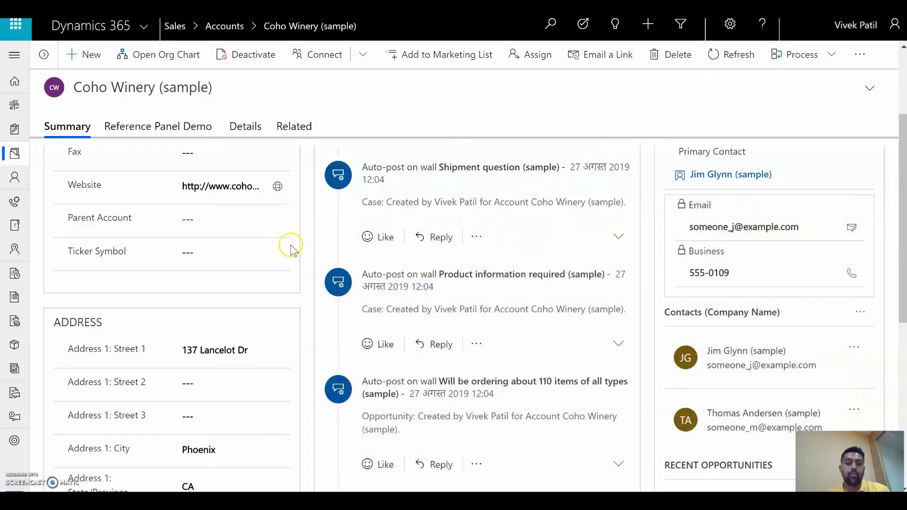
scroll(416, 213, "up", 3)
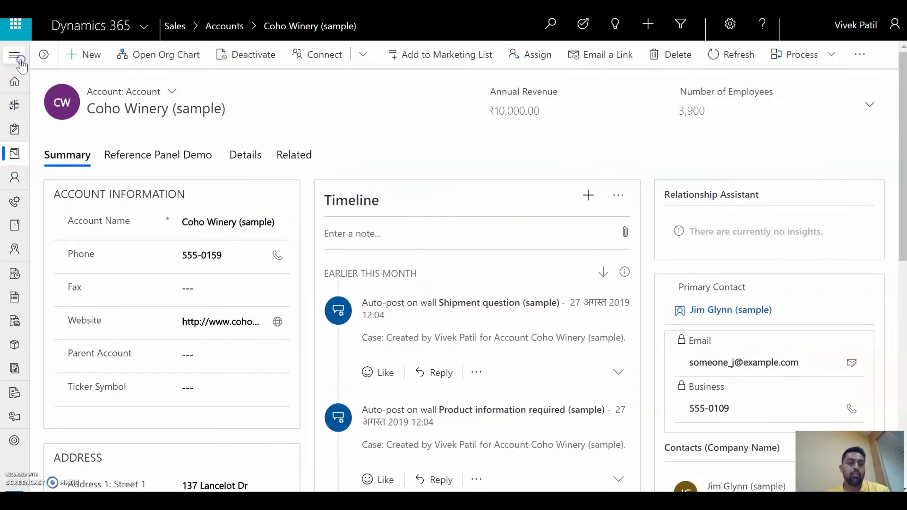
left_click(15, 54)
left_click(109, 130)
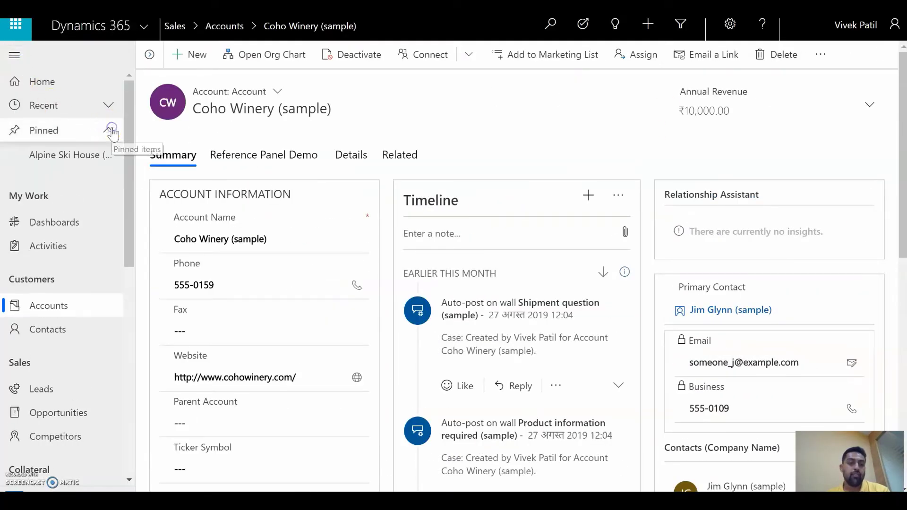
left_click(82, 163)
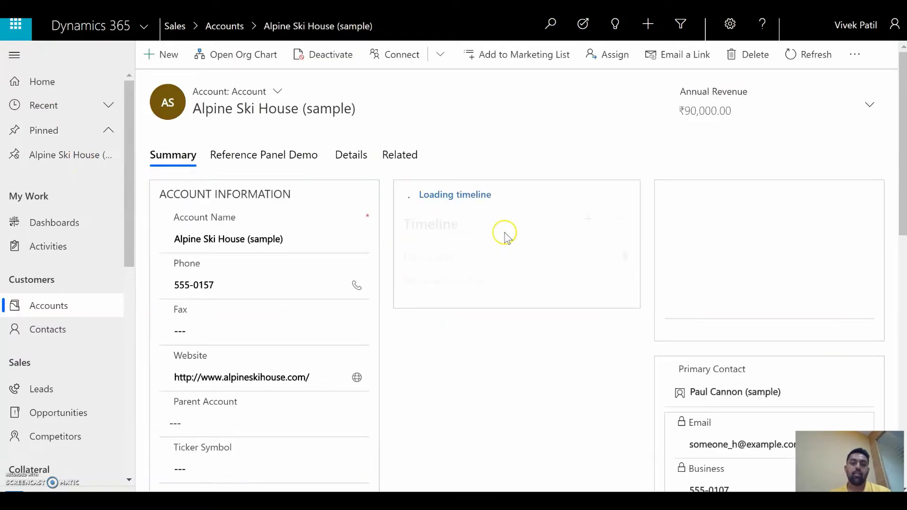
Review the contacts, recent opportunities and recent cases in the Alpine Ski House account's Summary
scroll(730, 210, "down", 5)
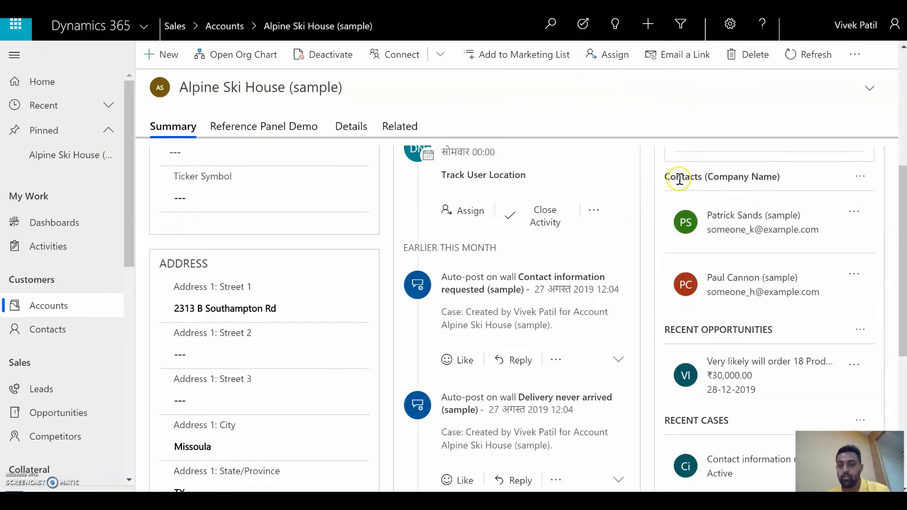
scroll(756, 260, "down", 5)
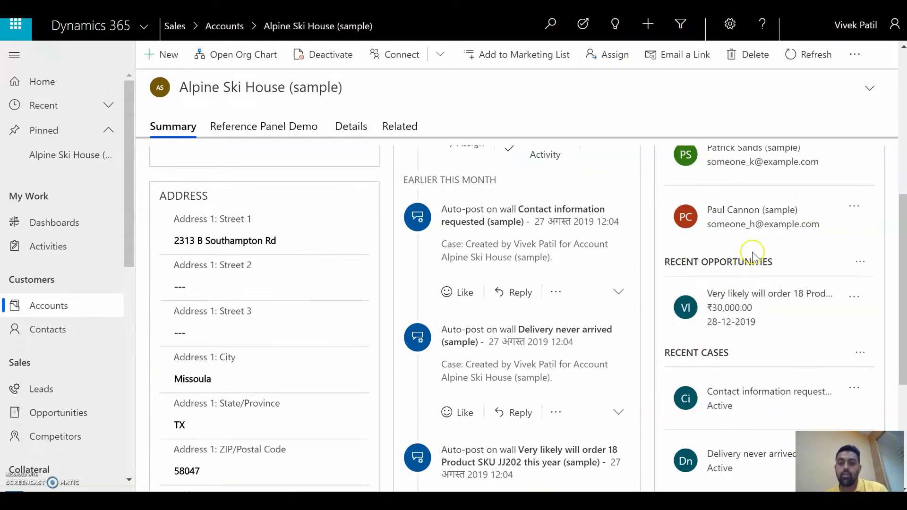
scroll(355, 264, "up", 5)
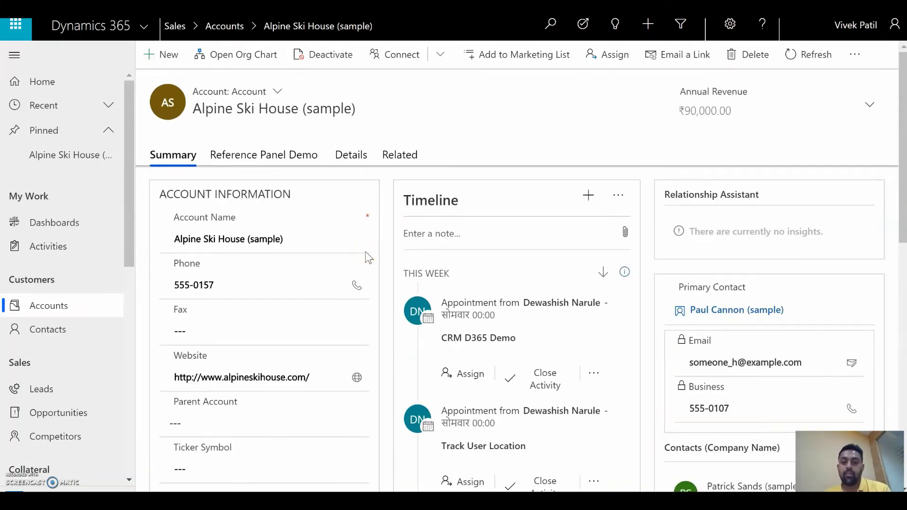
Open the account's Reference Panel Demo, compare its contacts and opportunities lists, and try the contact rows
left_click(272, 161)
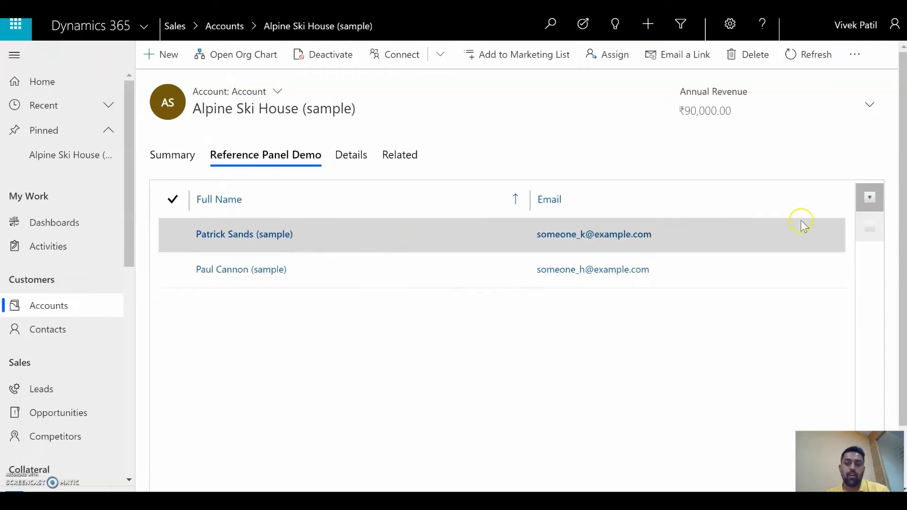
left_click(870, 226)
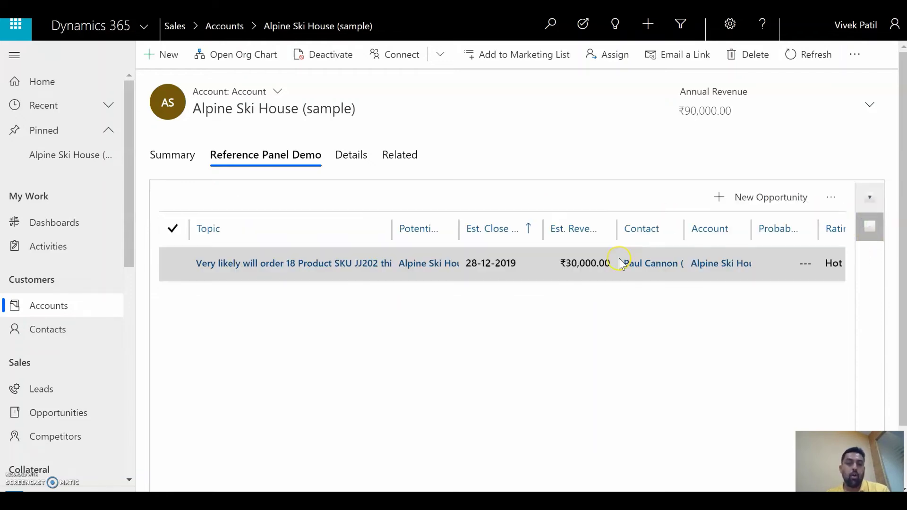
left_click(870, 198)
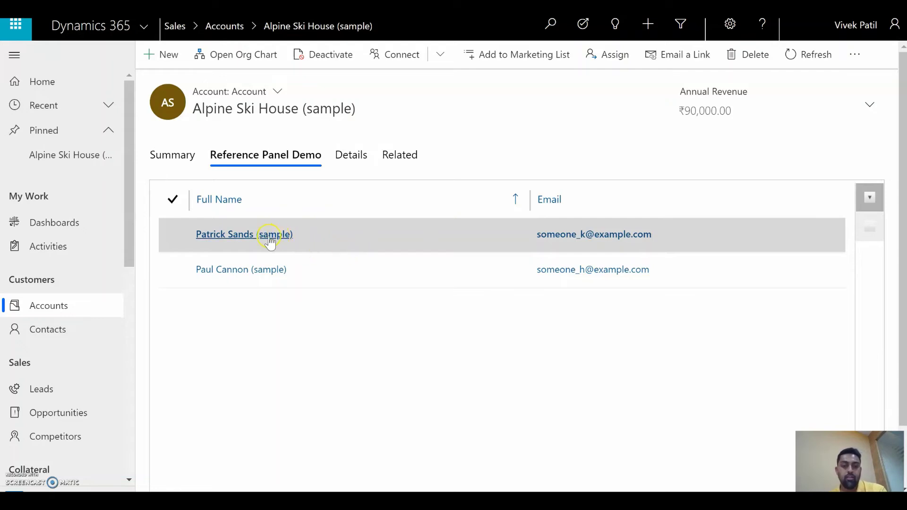
double_click(342, 235)
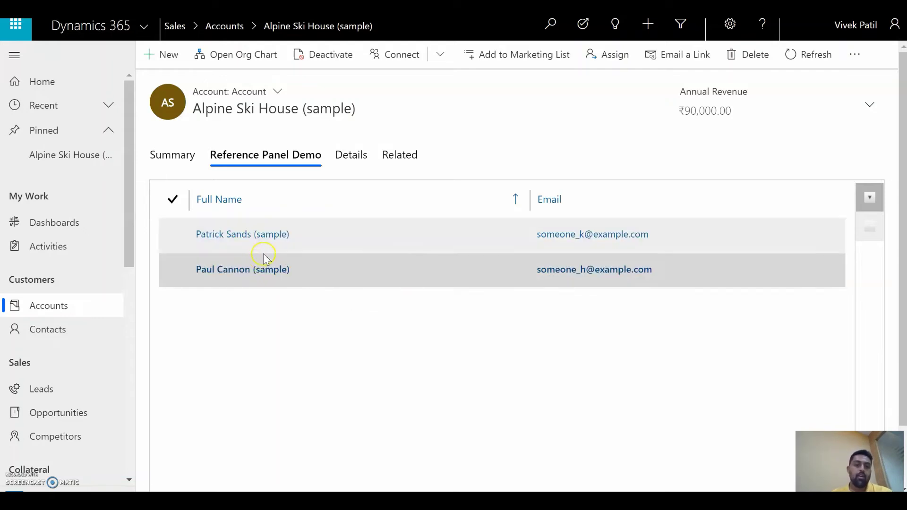
left_click(253, 235)
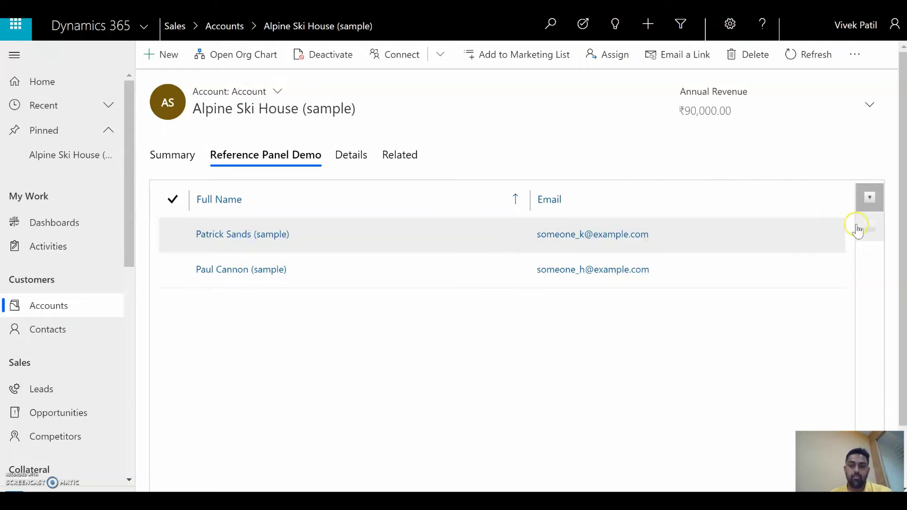
View the "Very likely will order 18 Product SKU JJ202" opportunity inside the reference panel, close it, and return to the contacts list
left_click(868, 228)
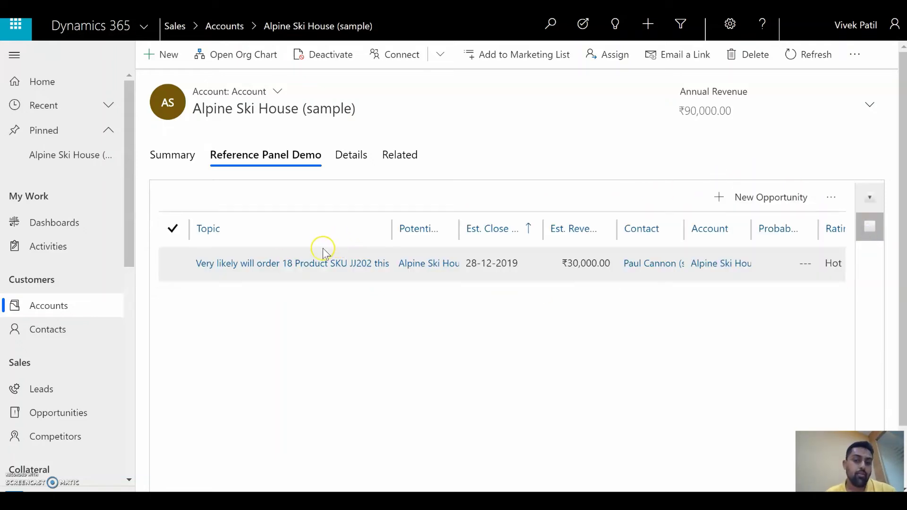
left_click(290, 263)
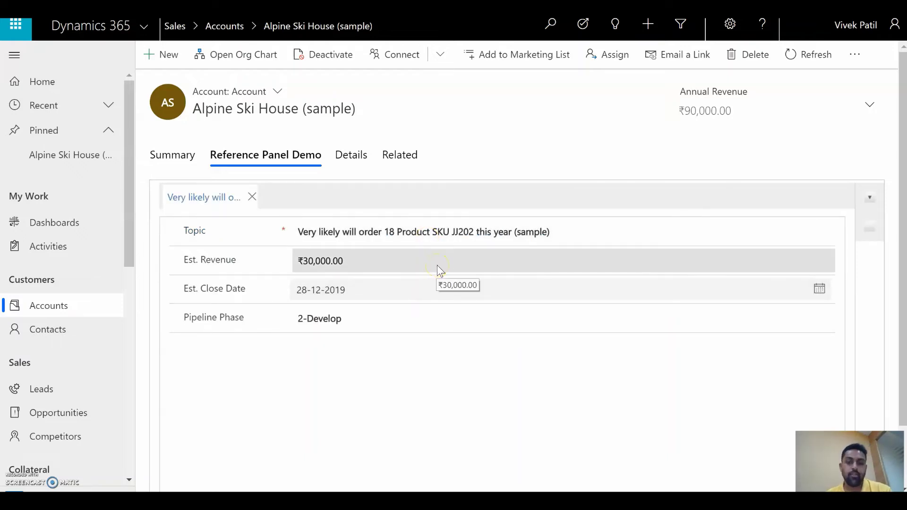
left_click(871, 198)
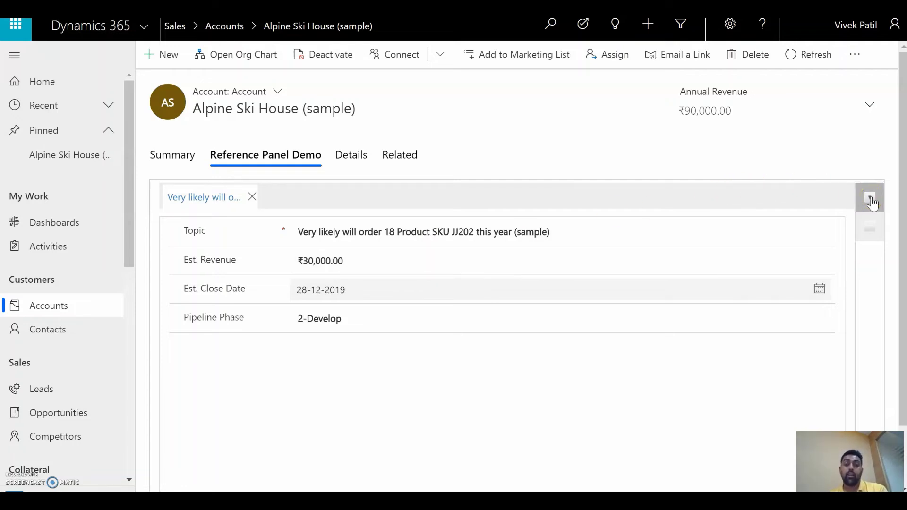
left_click(251, 198)
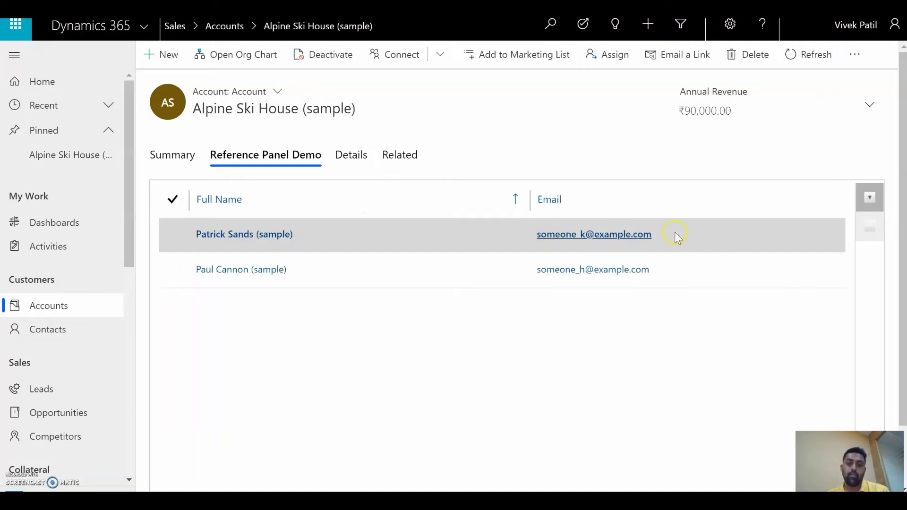
Return to the account's Summary, switch to the Account form editor, and view its Reference Panel Demo section
left_click(175, 162)
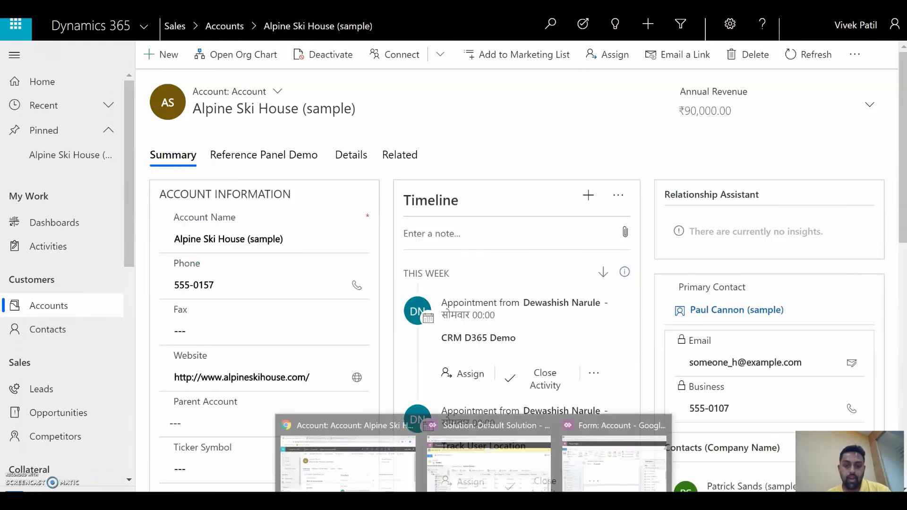
left_click(601, 466)
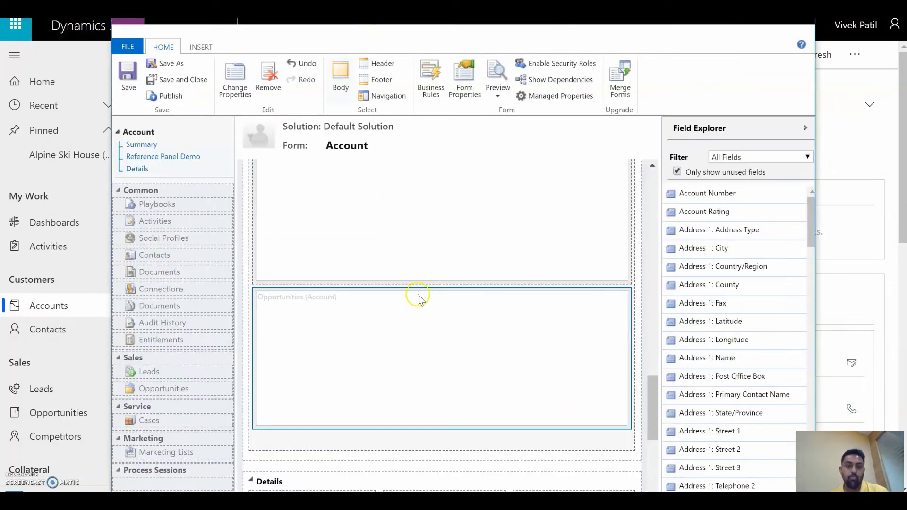
scroll(418, 297, "up", 3)
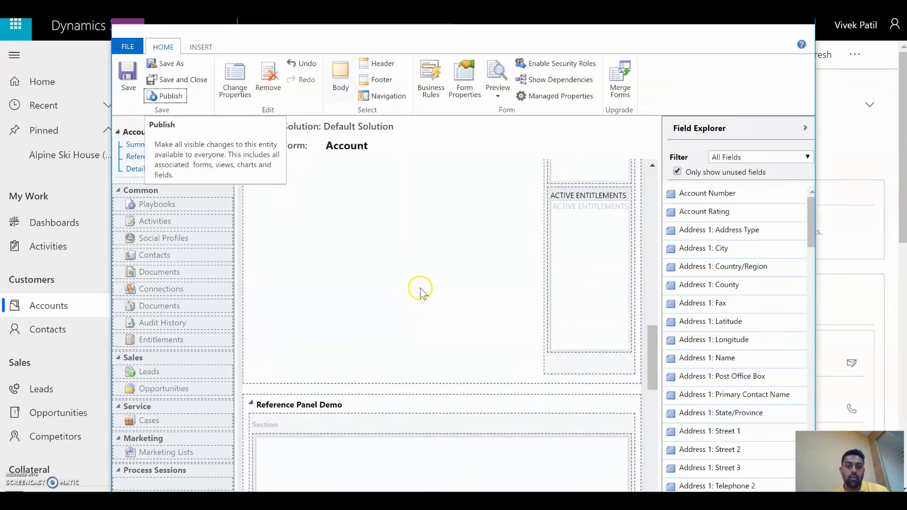
Try to insert another Reference Panel section into the Account form, dismiss the message, and look over the existing panel section
left_click(201, 47)
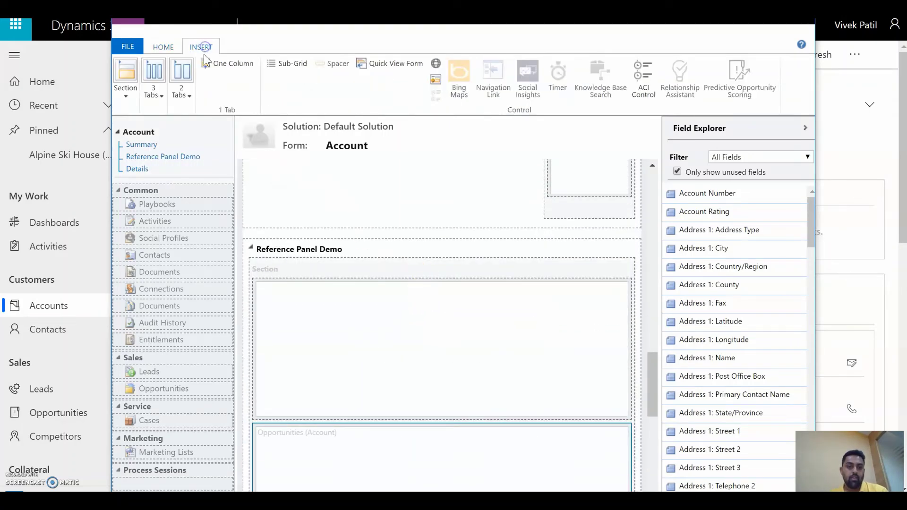
left_click(126, 92)
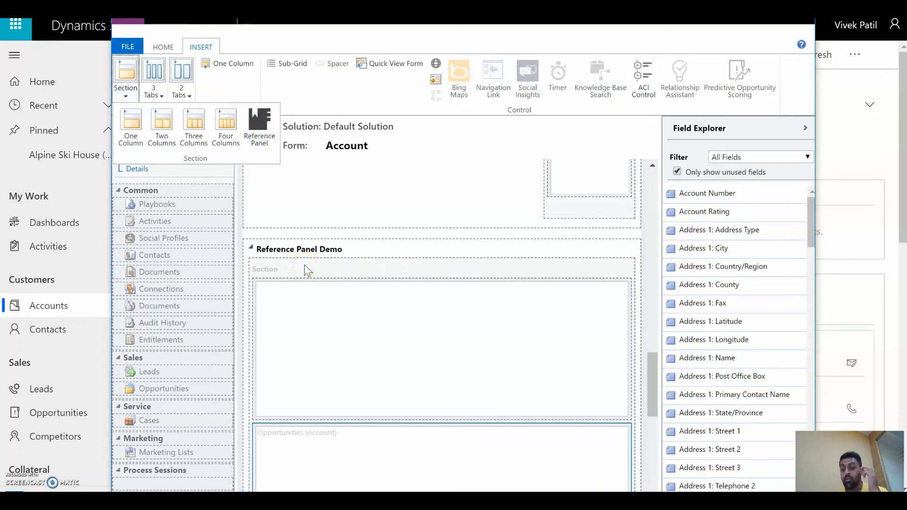
left_click(262, 143)
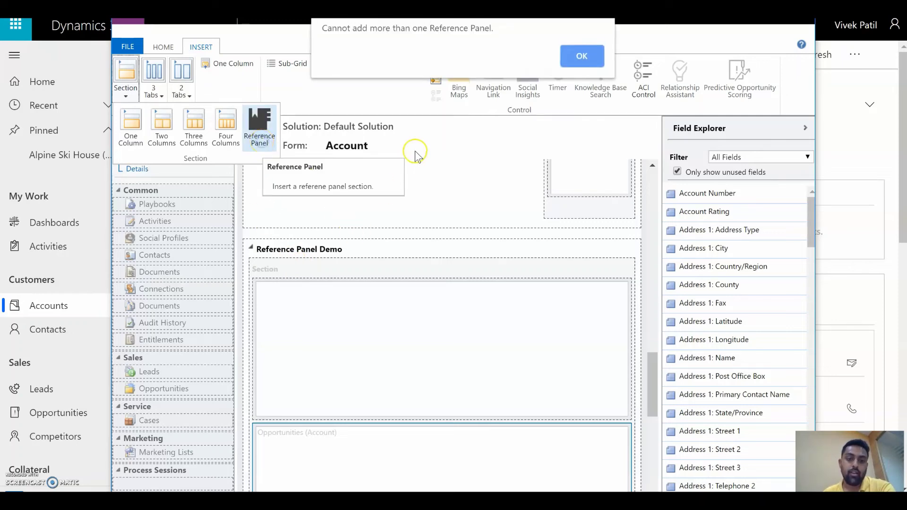
left_click(573, 61)
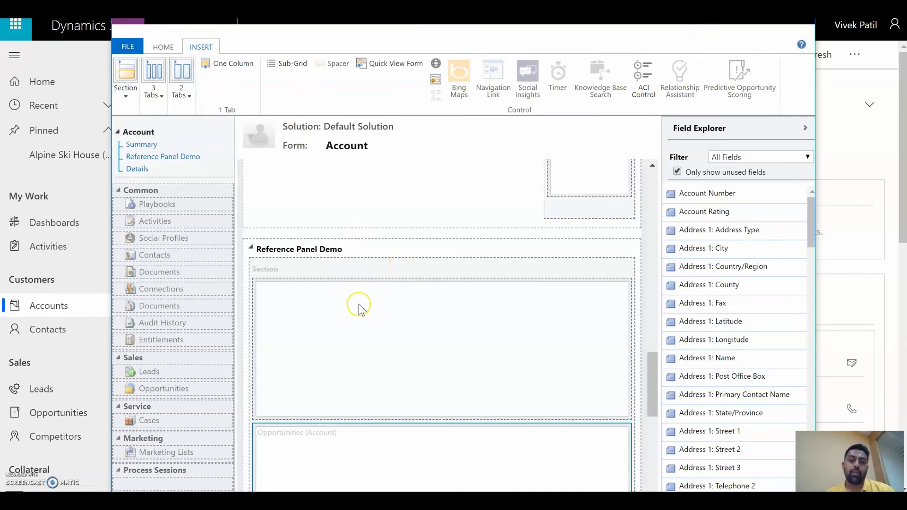
scroll(360, 298, "down", 3)
scroll(444, 233, "up", 3)
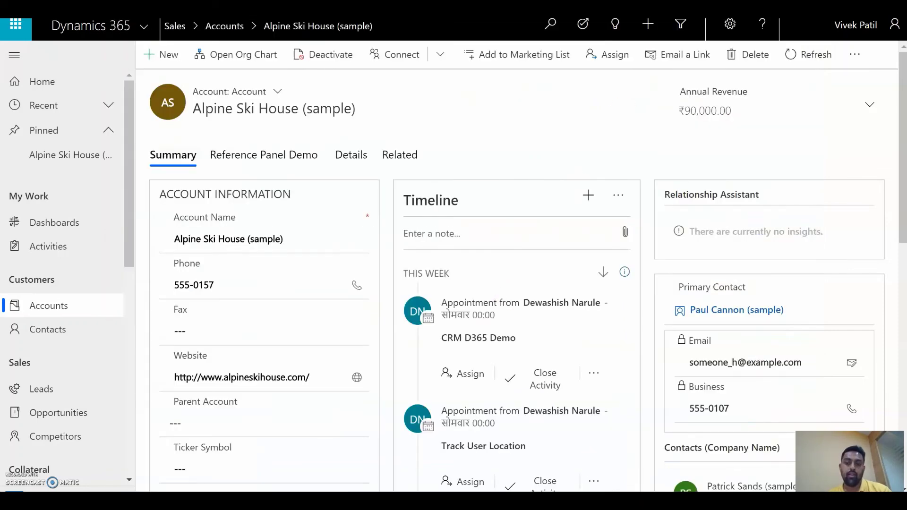
Switch to the UCI presentation in PowerPoint and show the Timeline Control slide
key("alt+Tab")
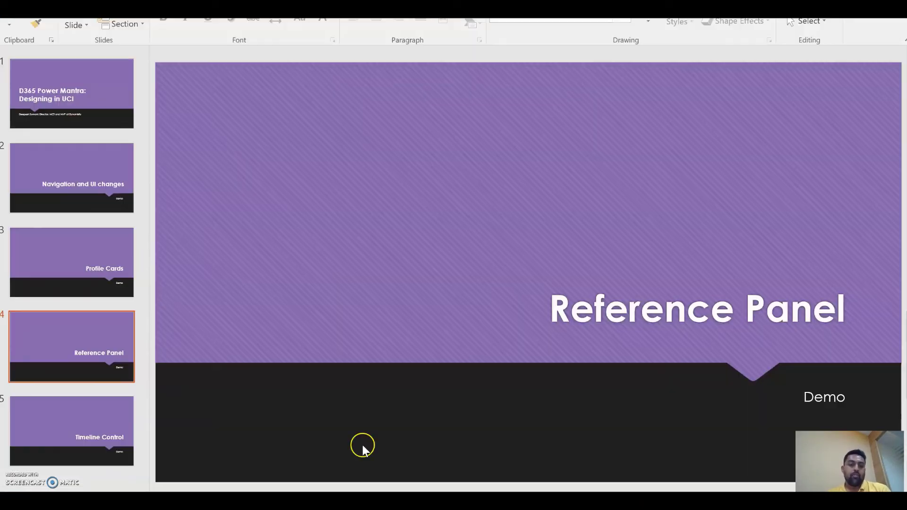
left_click(68, 433)
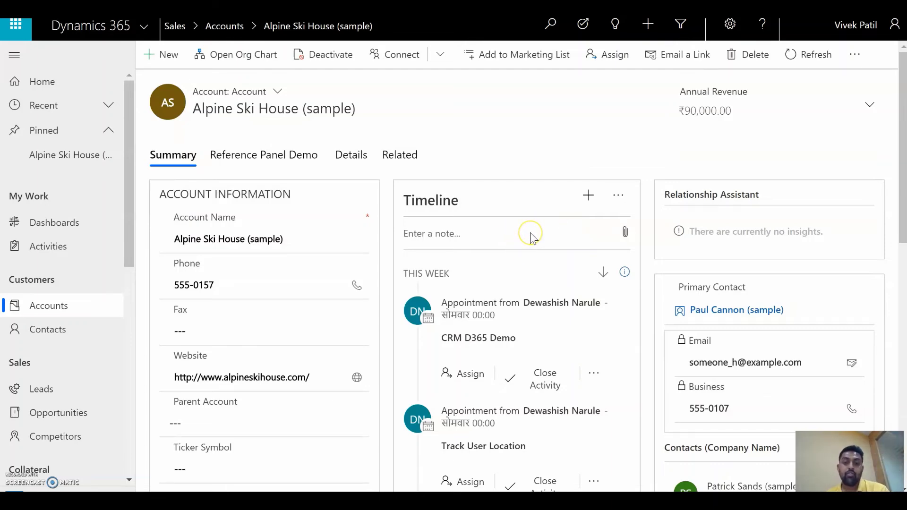
Look over the appointments and auto-posts in the timeline of the Alpine Ski House (sample) account
scroll(540, 265, "down", 5)
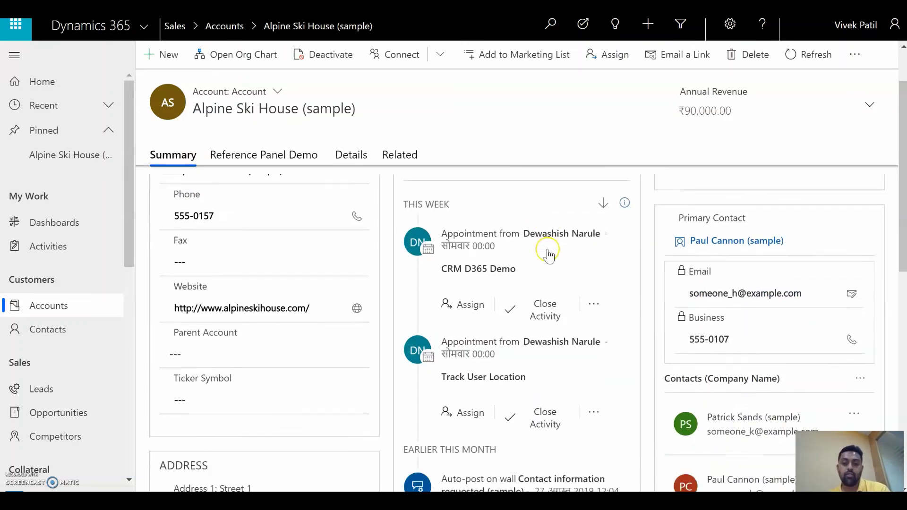
scroll(548, 249, "up", 5)
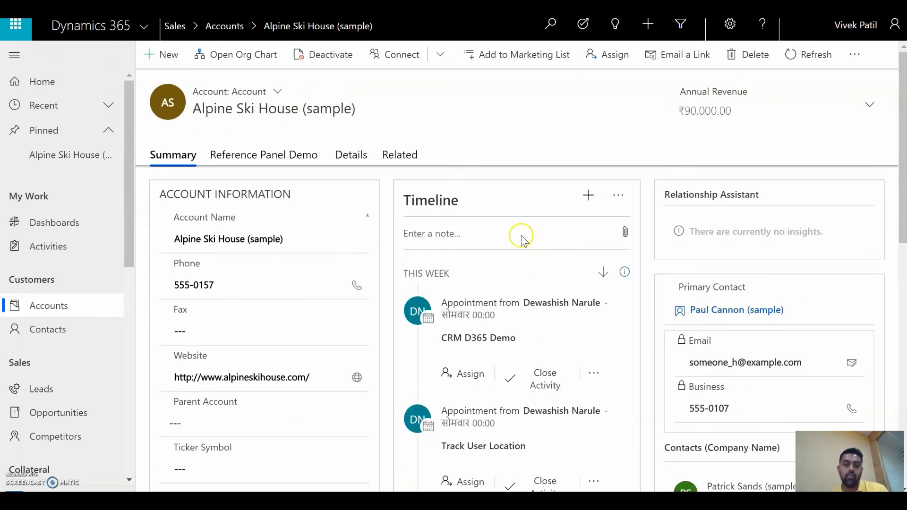
scroll(524, 239, "down", 1)
scroll(524, 239, "down", 2)
scroll(523, 237, "down", 4)
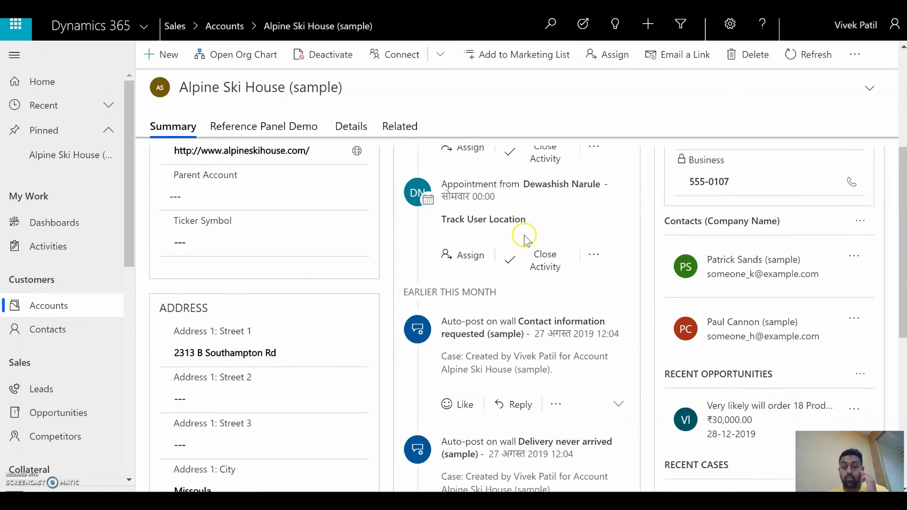
scroll(523, 237, "up", 7)
Filter the account's timeline by activities, look over the filtered entries, and close the filter pane
left_click(621, 198)
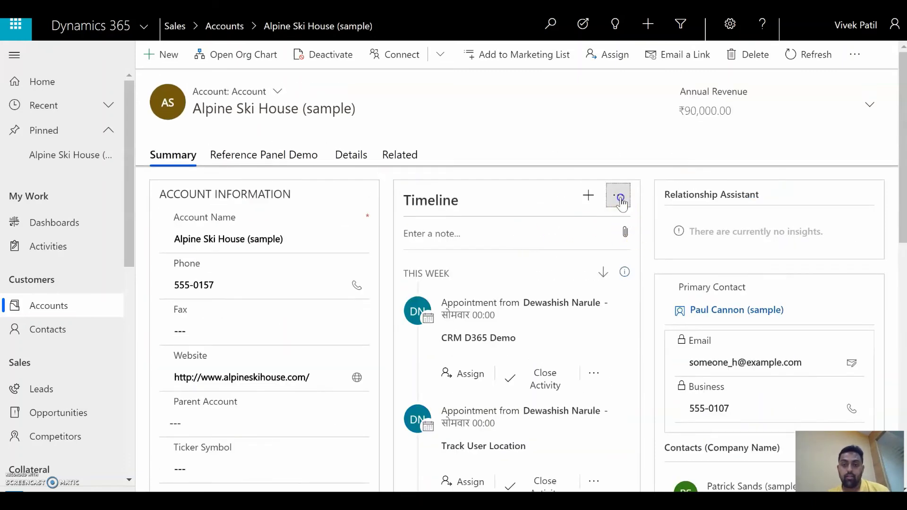
left_click(647, 250)
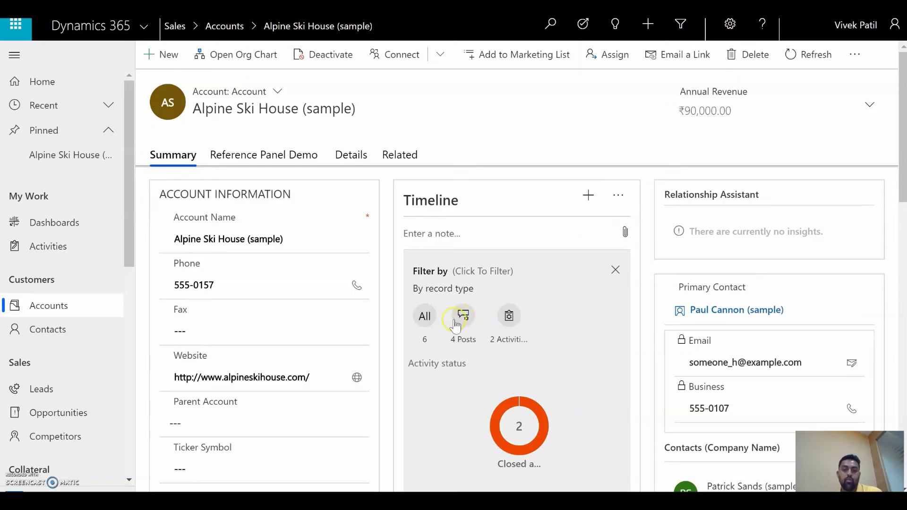
left_click(510, 316)
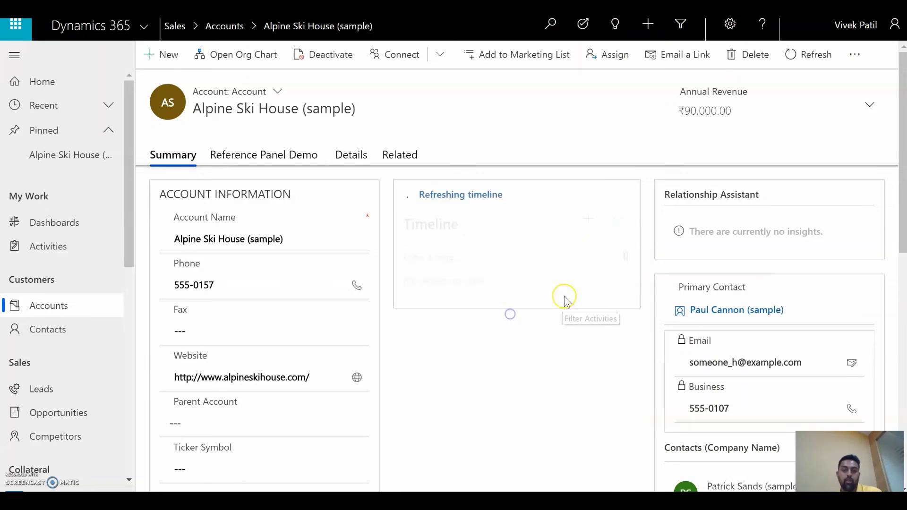
scroll(518, 307, "down", 5)
scroll(517, 308, "up", 5)
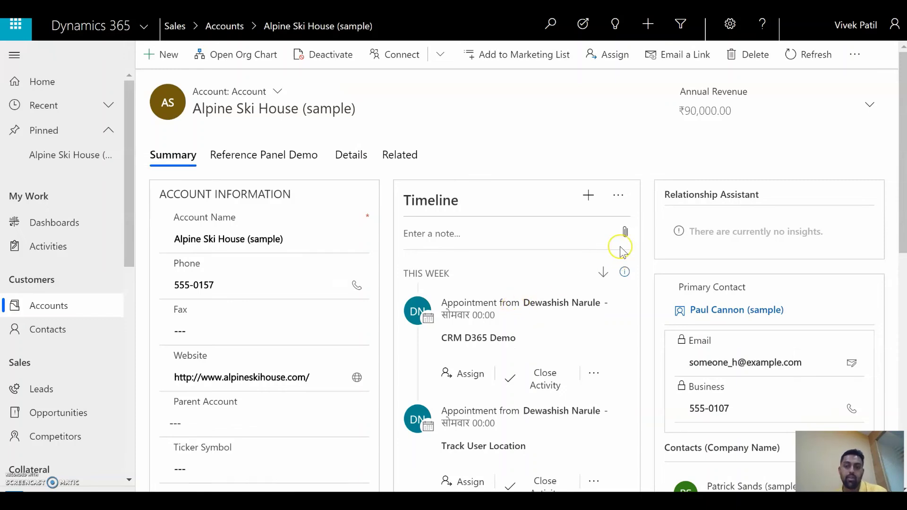
left_click(616, 196)
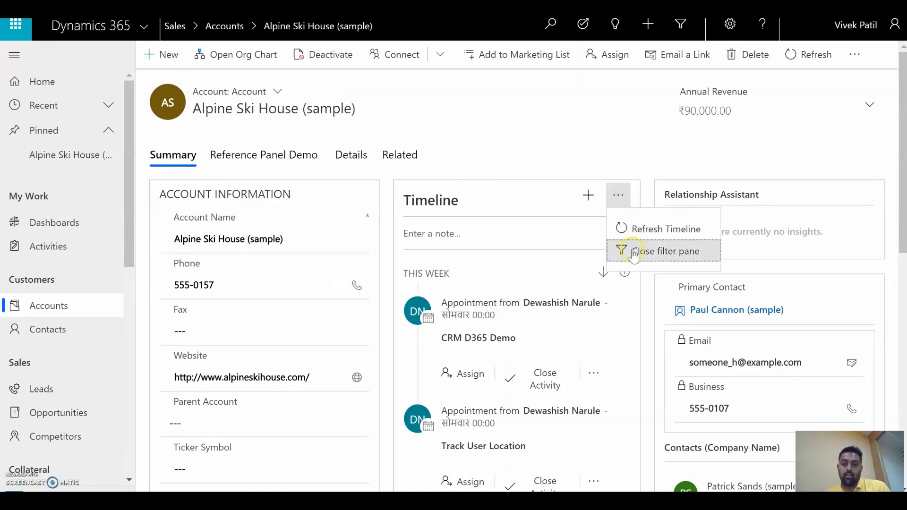
left_click(631, 251)
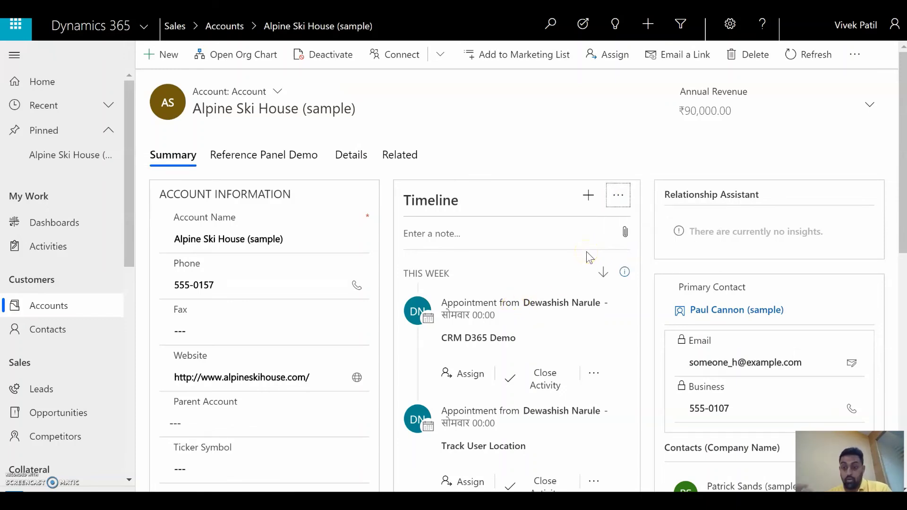
View the quick create form for a new phone call from the timeline and dismiss it without saving
left_click(589, 196)
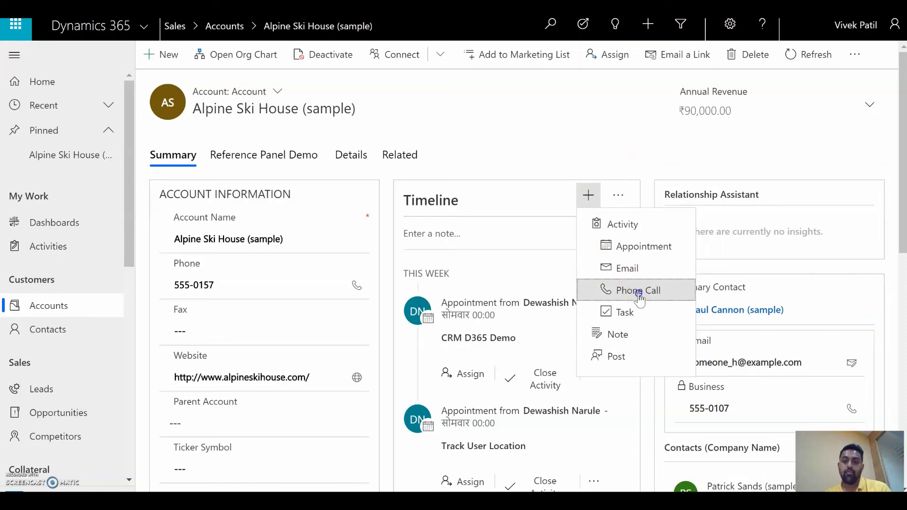
left_click(640, 294)
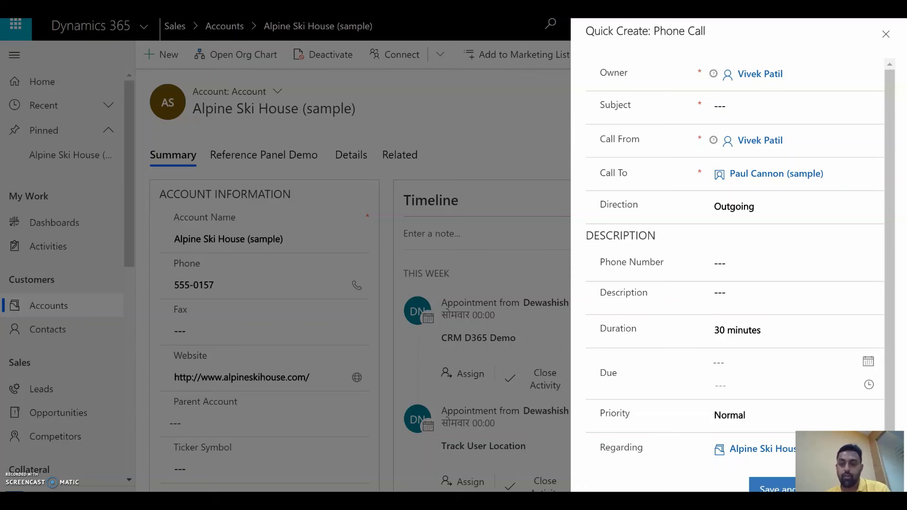
key("Escape")
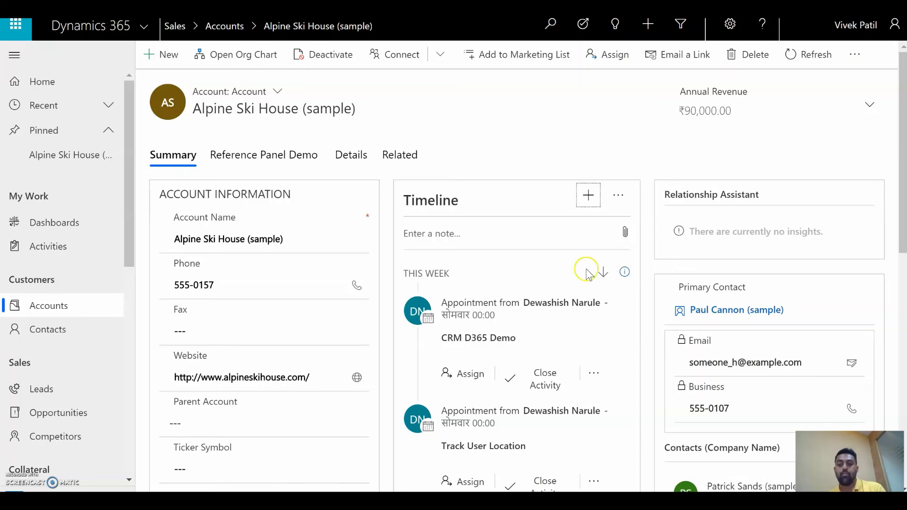
Look over the timeline's note field and entries, and refresh the timeline
left_click(554, 235)
left_click(550, 333)
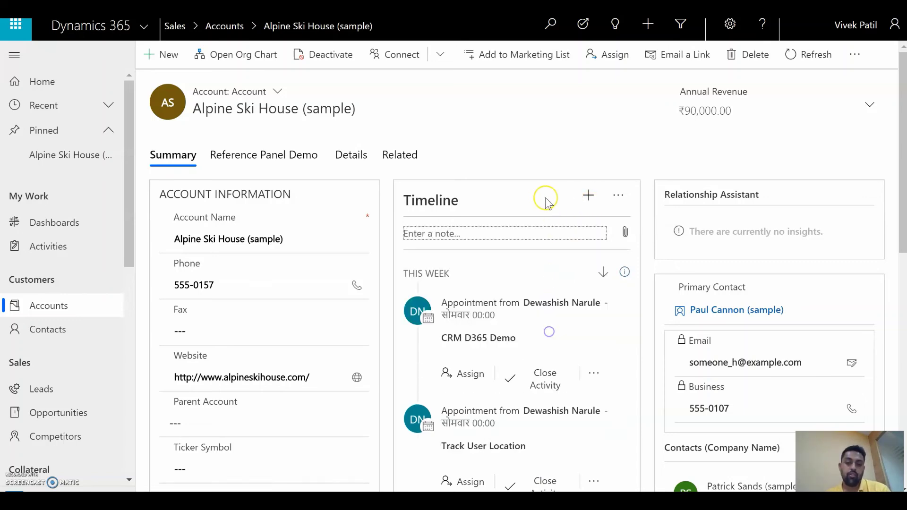
scroll(531, 189, "down", 5)
scroll(533, 190, "up", 2)
scroll(533, 190, "up", 3)
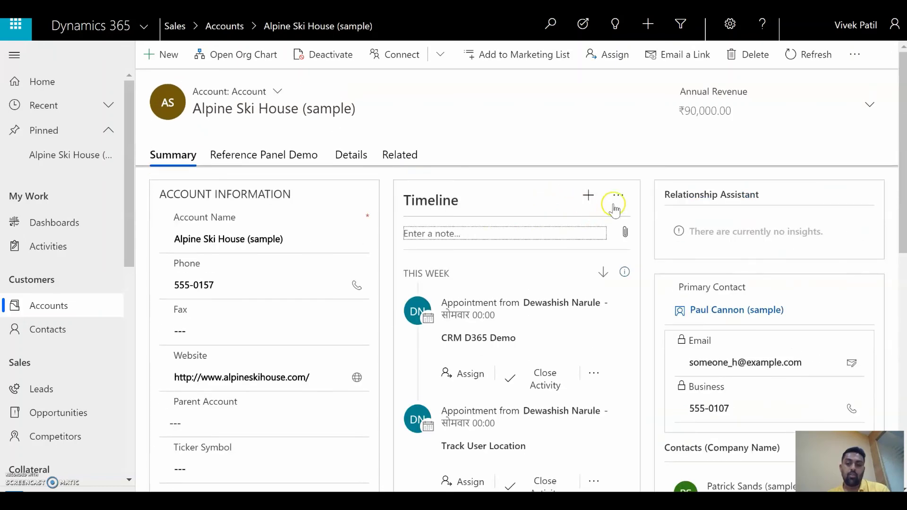
left_click(619, 196)
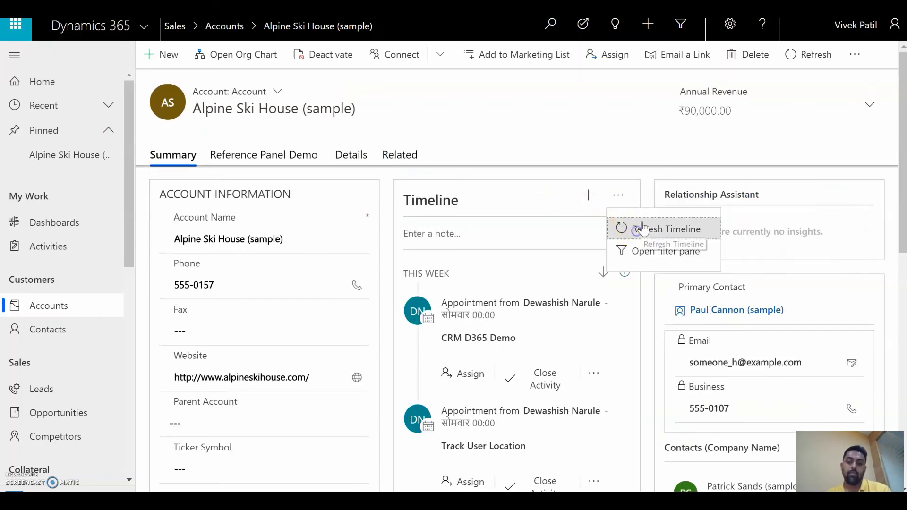
left_click(638, 232)
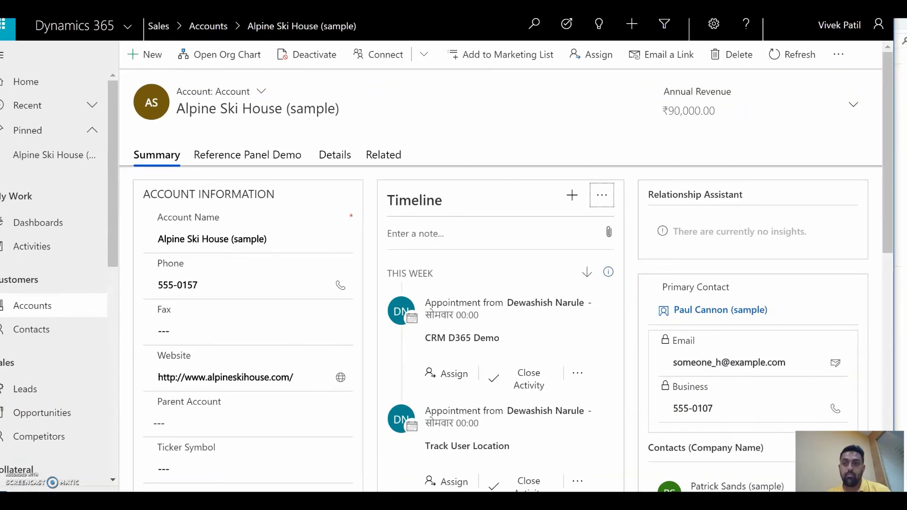
Reposition the browser window and narrow it progressively so the account form reflows to a smaller width
left_click_drag(894, 265, 690, 265)
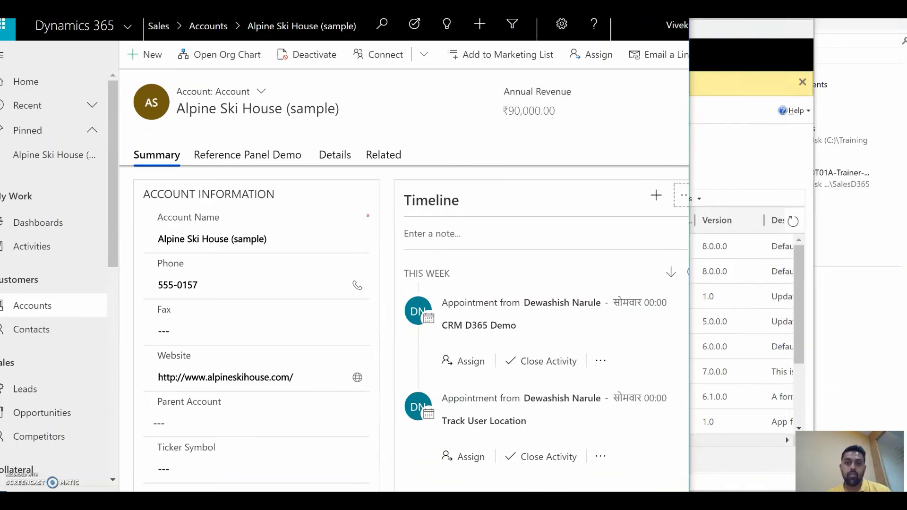
left_click_drag(567, 1, 673, 1)
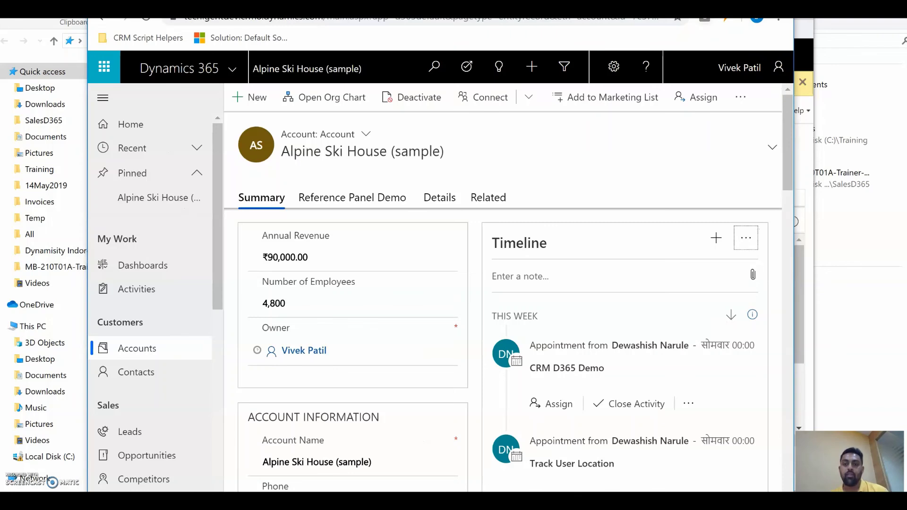
left_click_drag(718, 9, 719, 0)
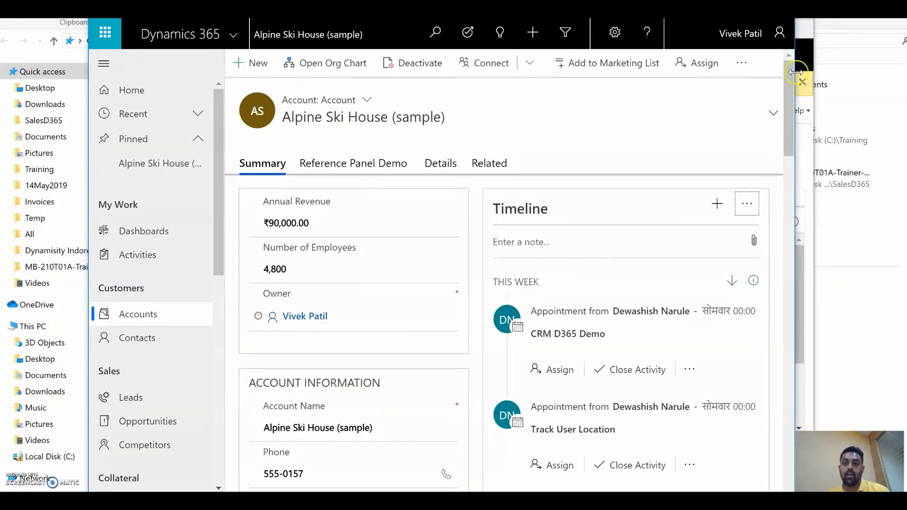
left_click_drag(795, 53, 578, 32)
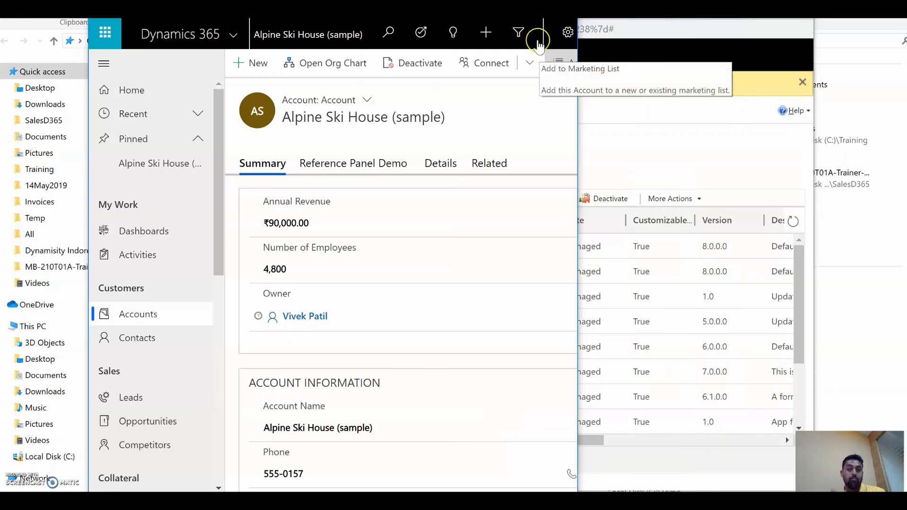